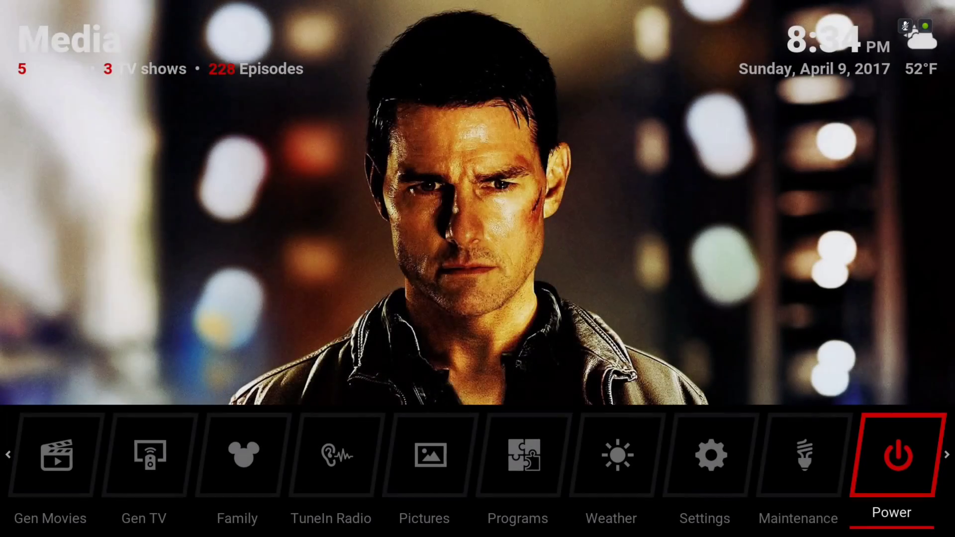
- Preview the Weather, Maintenance and Power (Snow White) backgrounds, then open EZ Maintenance from Maintenance
{"action": "key", "text": "Left"}
{"action": "key", "text": "Left"}
{"action": "key", "text": "Left"}
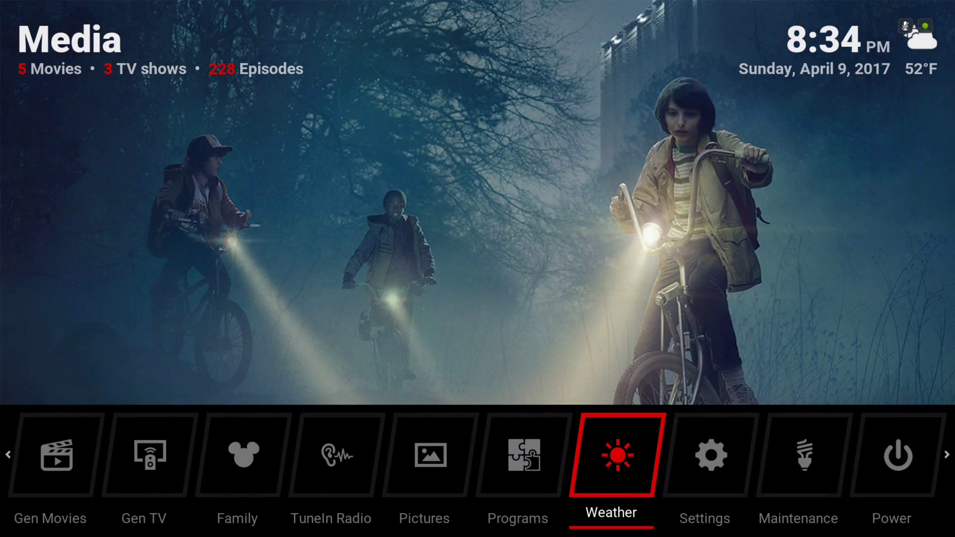
{"action": "key", "text": "Right"}
{"action": "key", "text": "Right"}
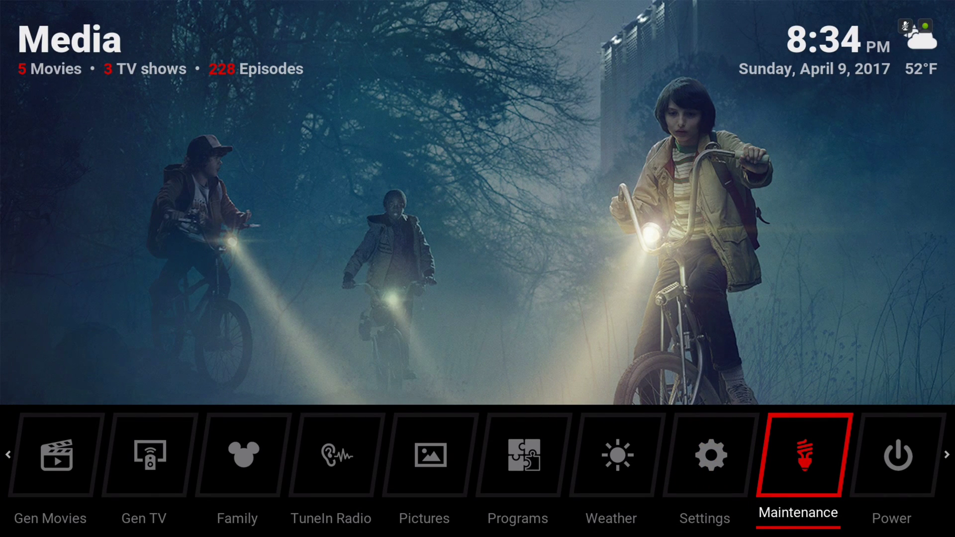
{"action": "key", "text": "Right"}
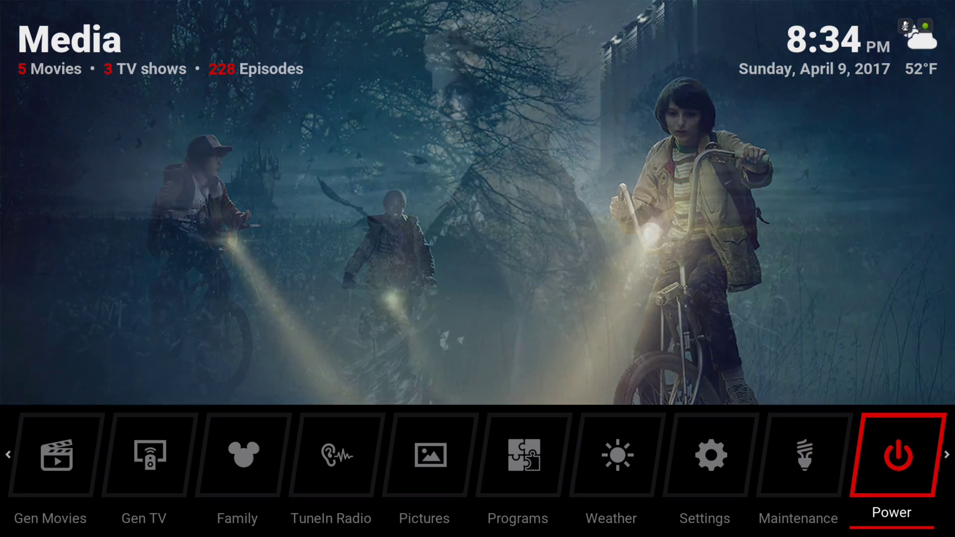
{"action": "key", "text": "Left"}
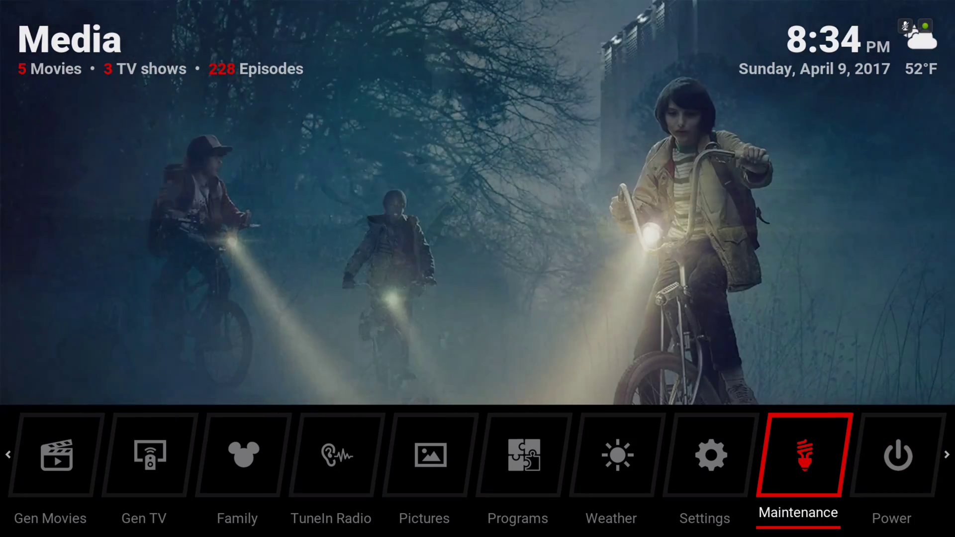
{"action": "key", "text": "Right"}
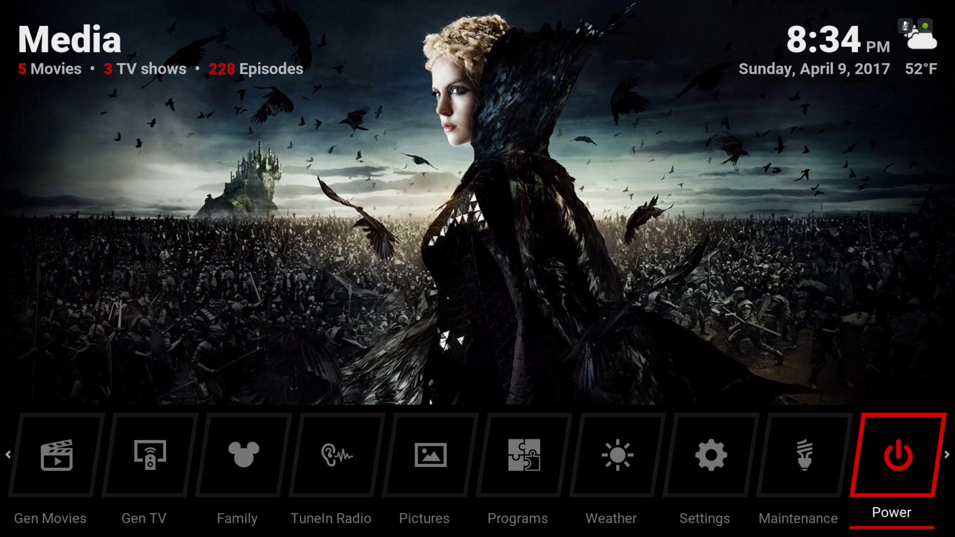
{"action": "key", "text": "Left"}
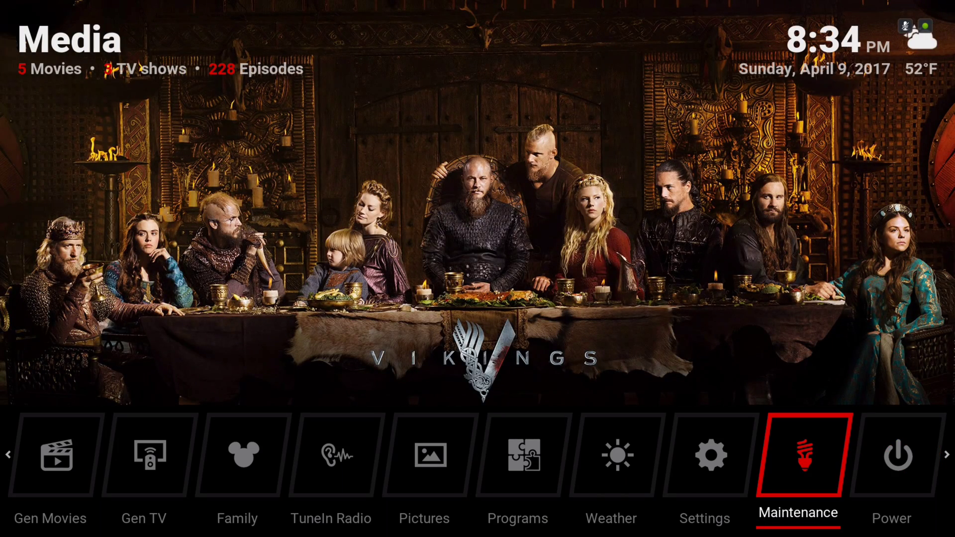
{"action": "key", "text": "Return"}
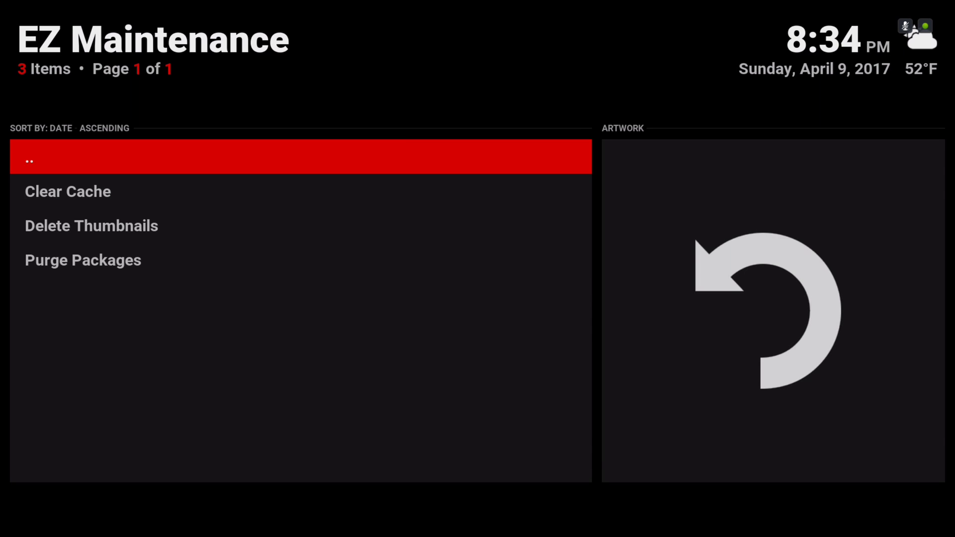
- Look over Delete Thumbnails and Purge Packages in EZ Maintenance without running anything
{"action": "key", "text": "Down"}
{"action": "key", "text": "Down"}
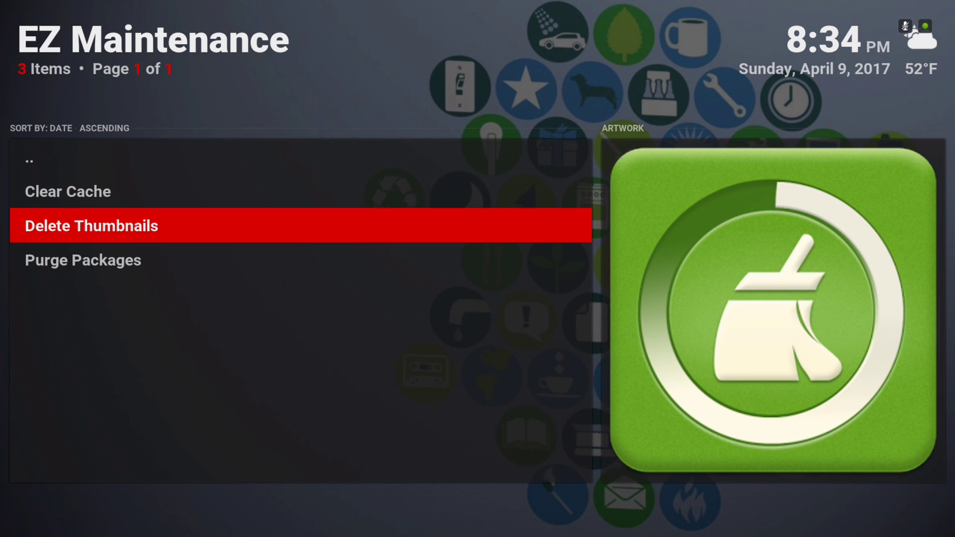
{"action": "key", "text": "Down"}
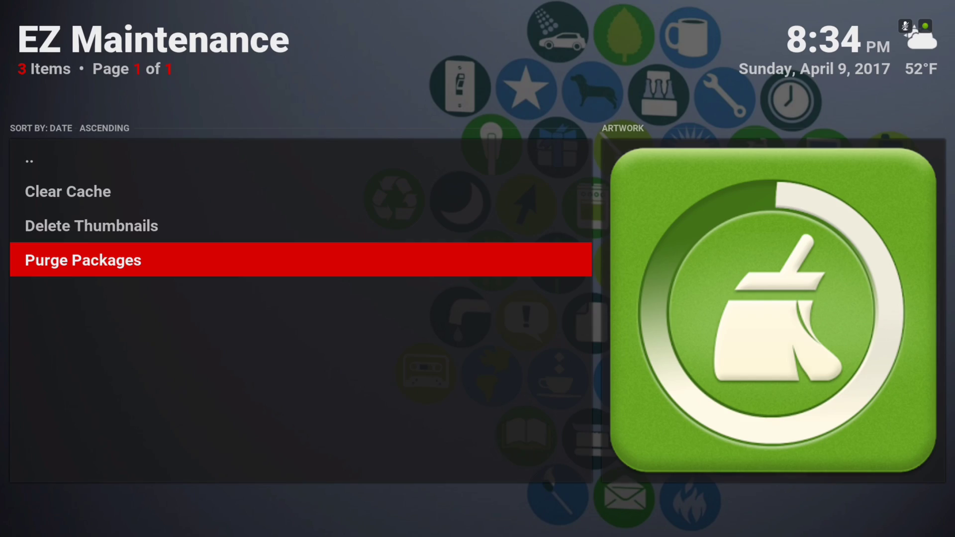
{"action": "key", "text": "Escape"}
- Move left past Settings, Weather and Pictures to show the TuneIn Radio genre widget
{"action": "key", "text": "Left"}
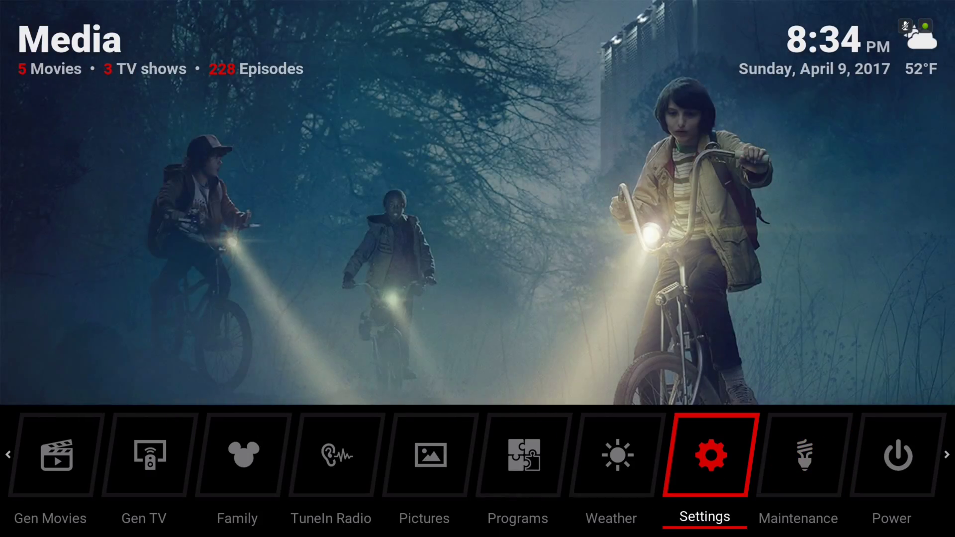
{"action": "key", "text": "Left"}
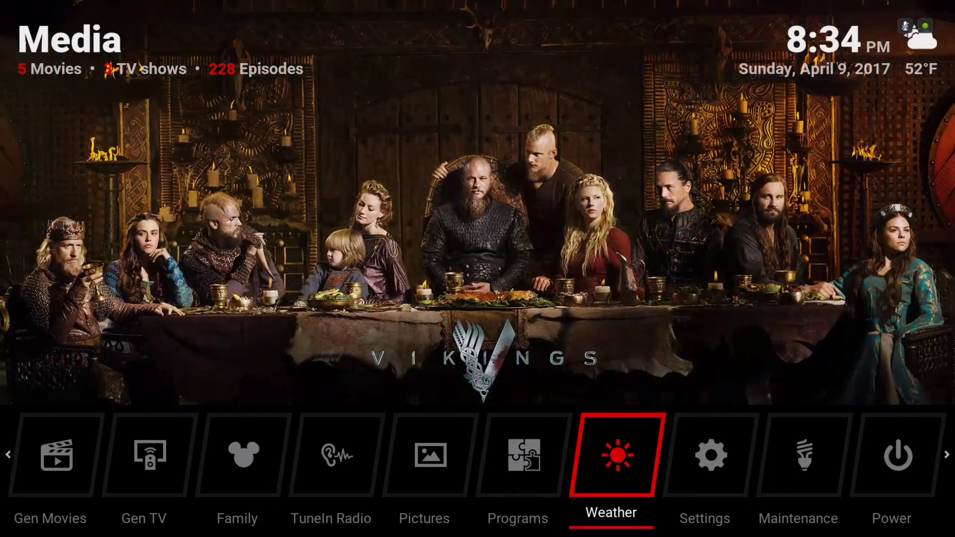
{"action": "key", "text": "Left"}
{"action": "key", "text": "Left"}
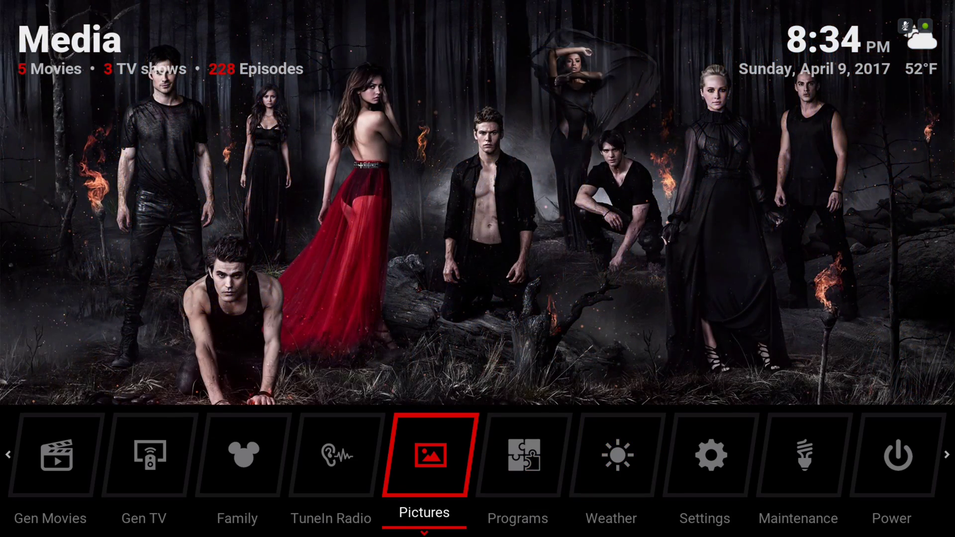
{"action": "key", "text": "Left"}
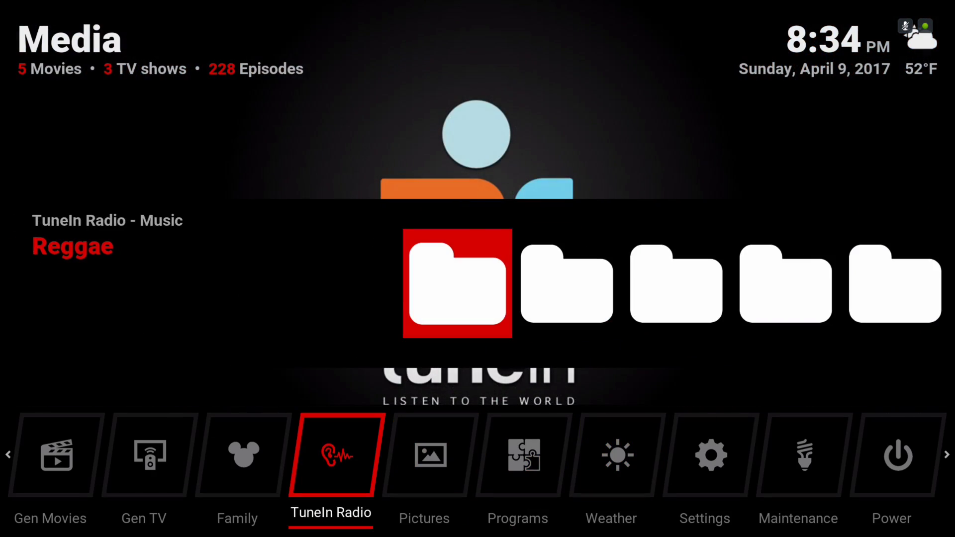
- Browse the TuneIn Radio genres from Reggae through Reggaeton to Rock
{"action": "key", "text": "Up"}
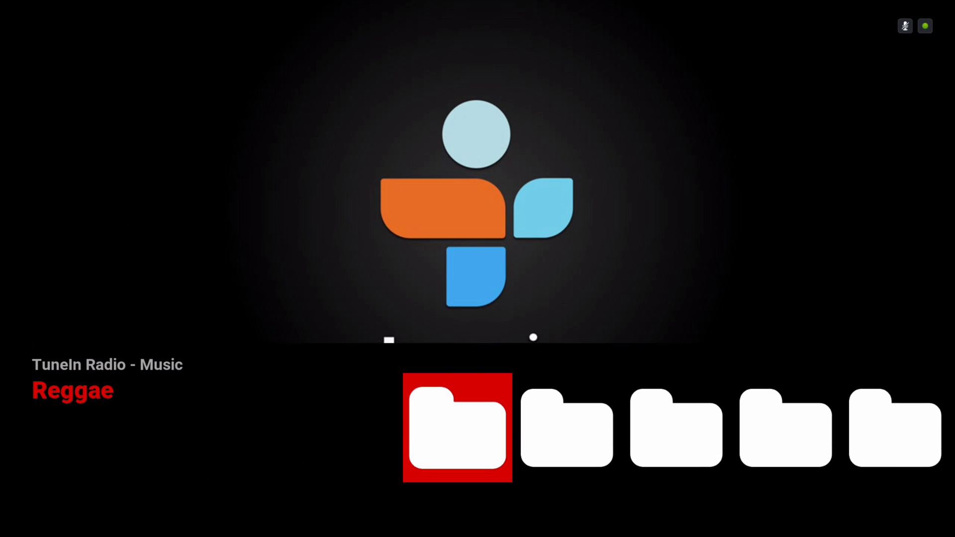
{"action": "key", "text": "Right"}
{"action": "key", "text": "Left"}
{"action": "key", "text": "Right"}
{"action": "key", "text": "Right"}
{"action": "key", "text": "Right"}
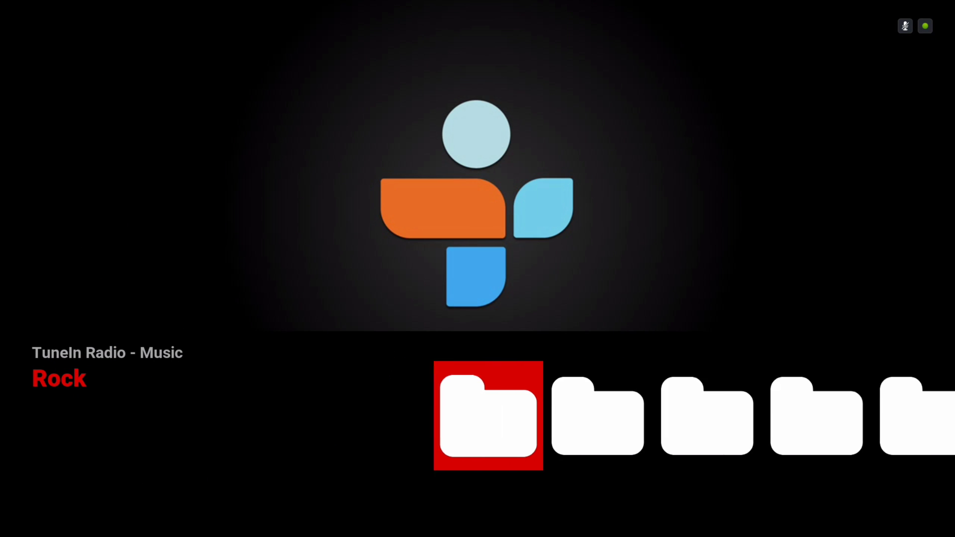
- Continue through Salsa, Soul and R&B, Spanish Music and World, then move to Family
{"action": "key", "text": "Right"}
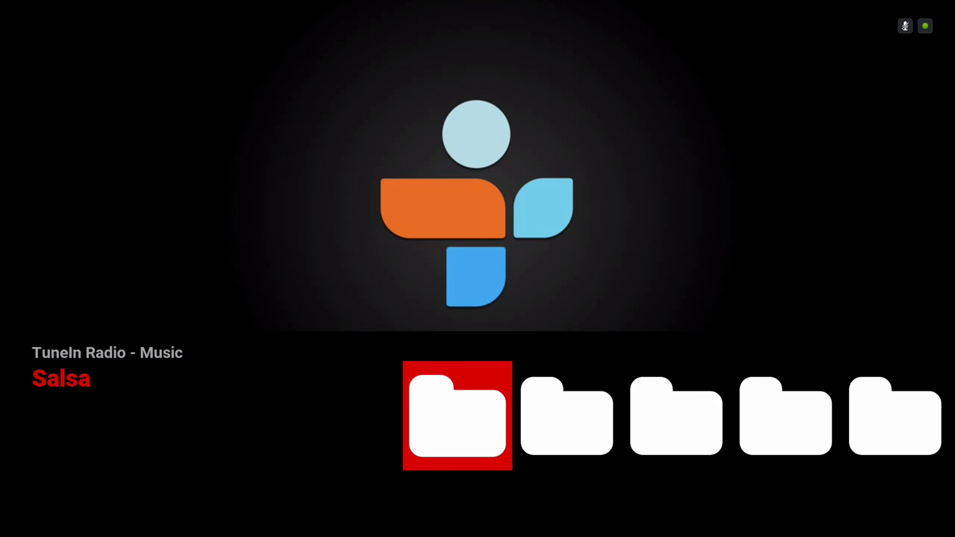
{"action": "key", "text": "Right"}
{"action": "key", "text": "Right"}
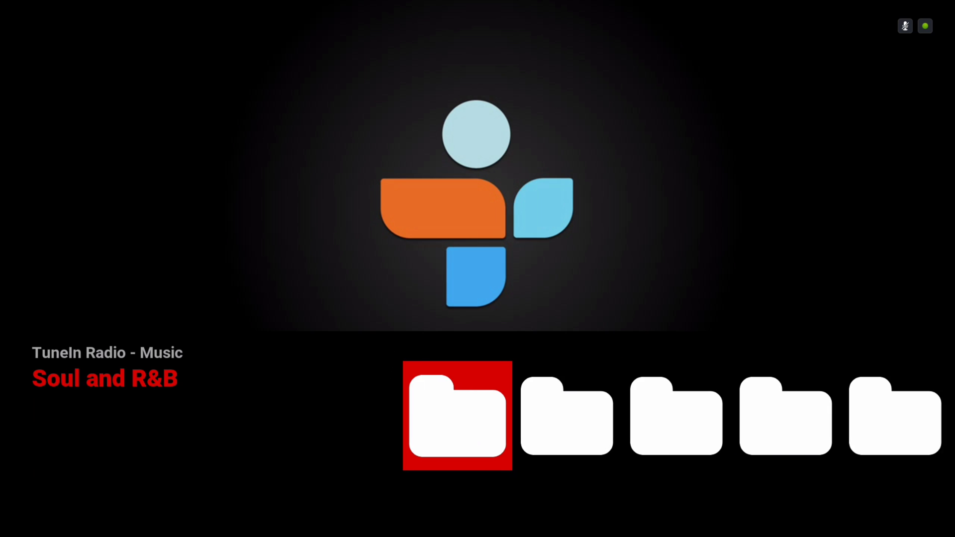
{"action": "key", "text": "Right"}
{"action": "key", "text": "Right"}
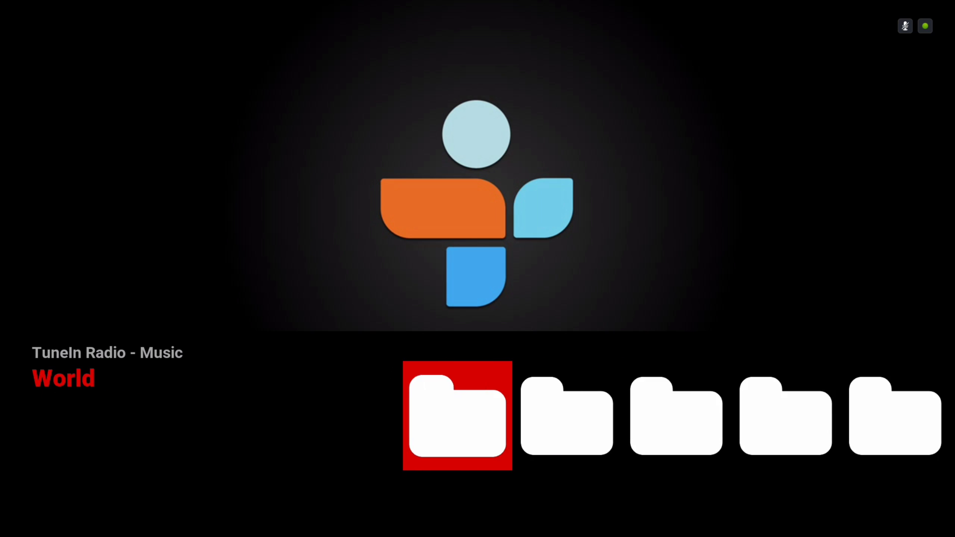
{"action": "key", "text": "Down"}
{"action": "key", "text": "Left"}
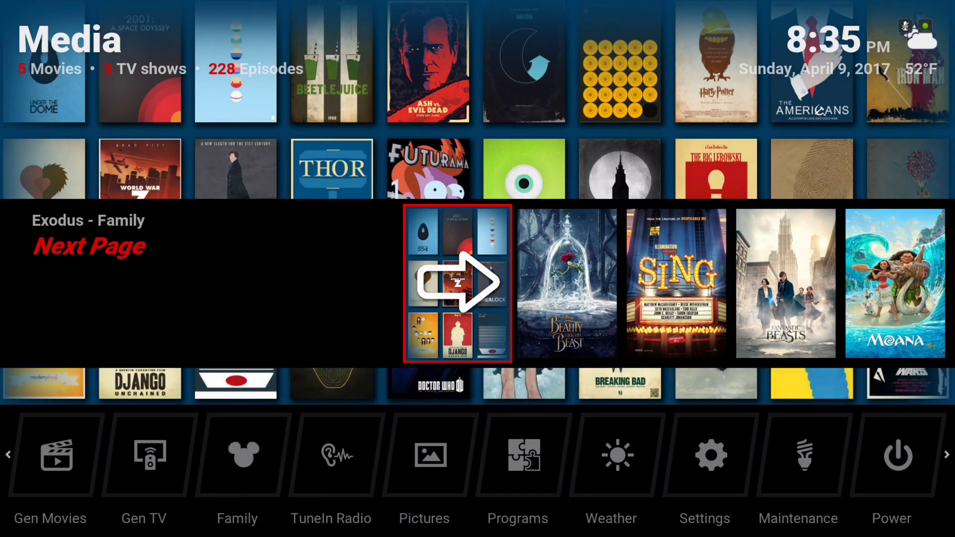
- Browse the Exodus - Family posters from Beauty and the Beast to Fantastic Beasts
{"action": "key", "text": "Up"}
{"action": "key", "text": "Right"}
{"action": "key", "text": "Right"}
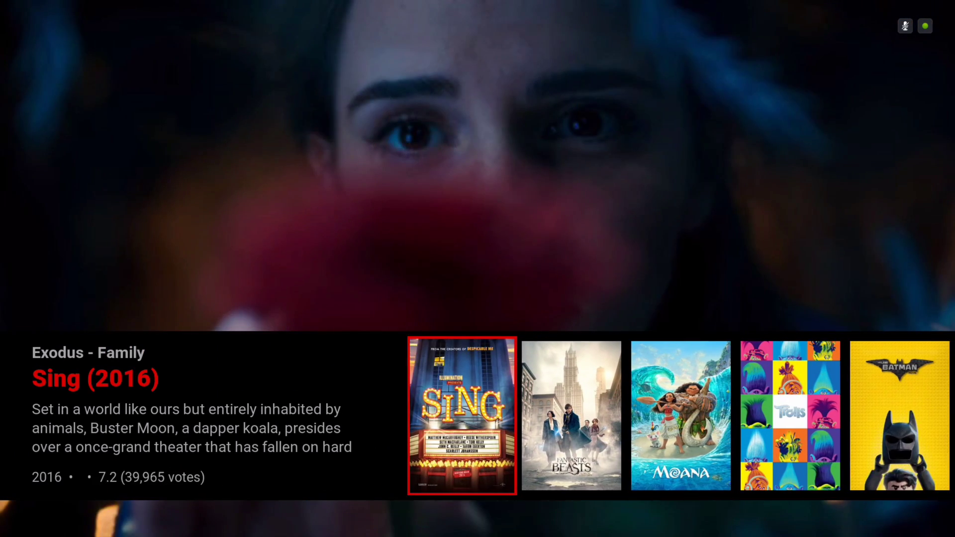
{"action": "key", "text": "Right"}
{"action": "key", "text": "Right"}
{"action": "key", "text": "Right"}
{"action": "key", "text": "Right"}
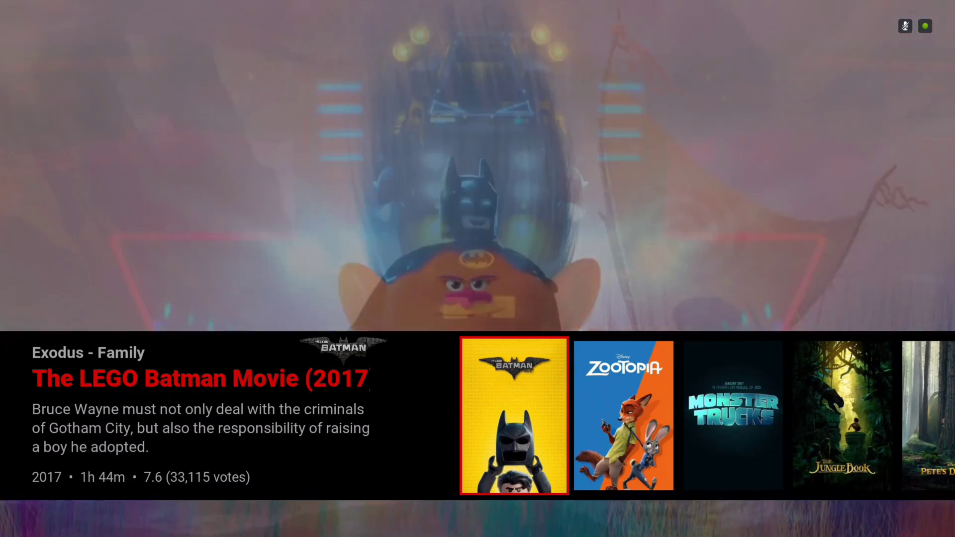
{"action": "key", "text": "Down"}
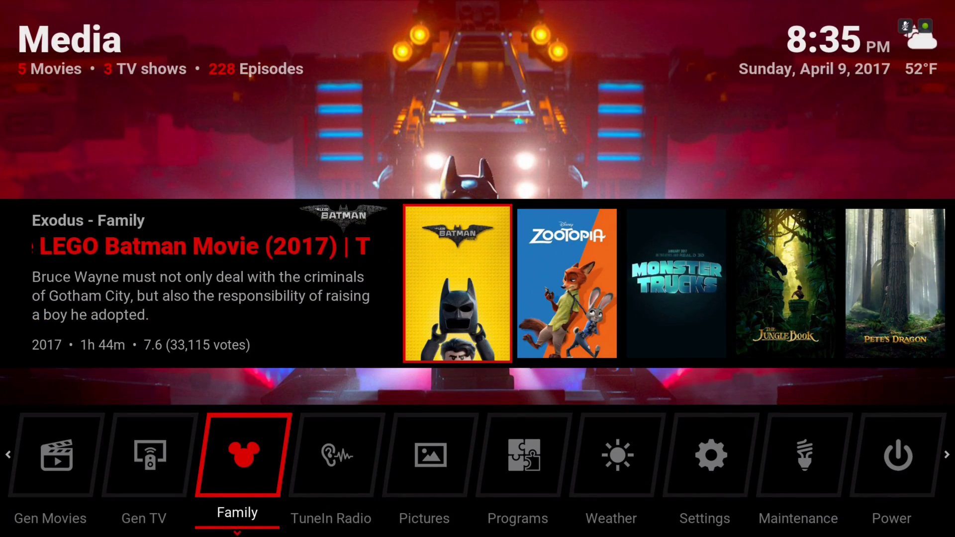
- Cycle Family's submenu through Zen, Genesis and Bob, then move to Gen TV
{"action": "key", "text": "Down"}
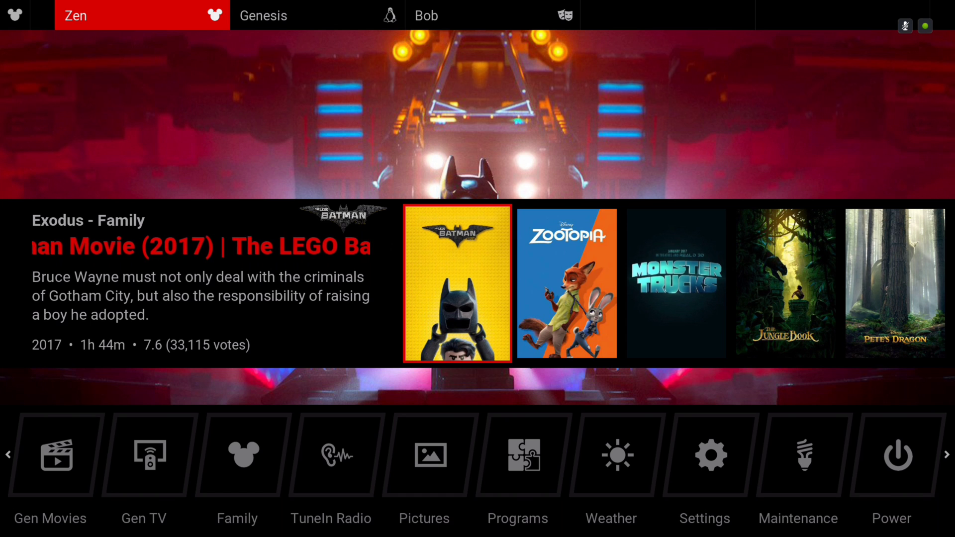
{"action": "key", "text": "Right"}
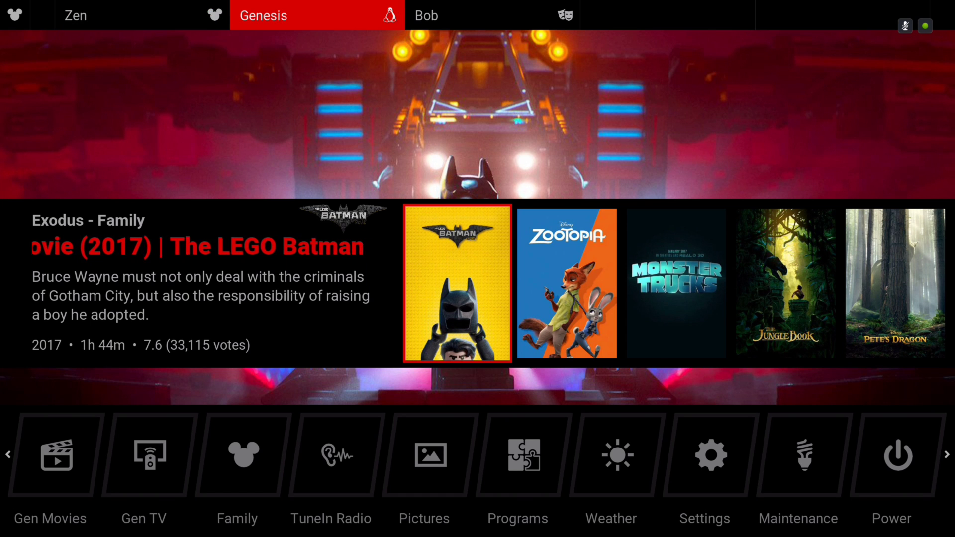
{"action": "key", "text": "Right"}
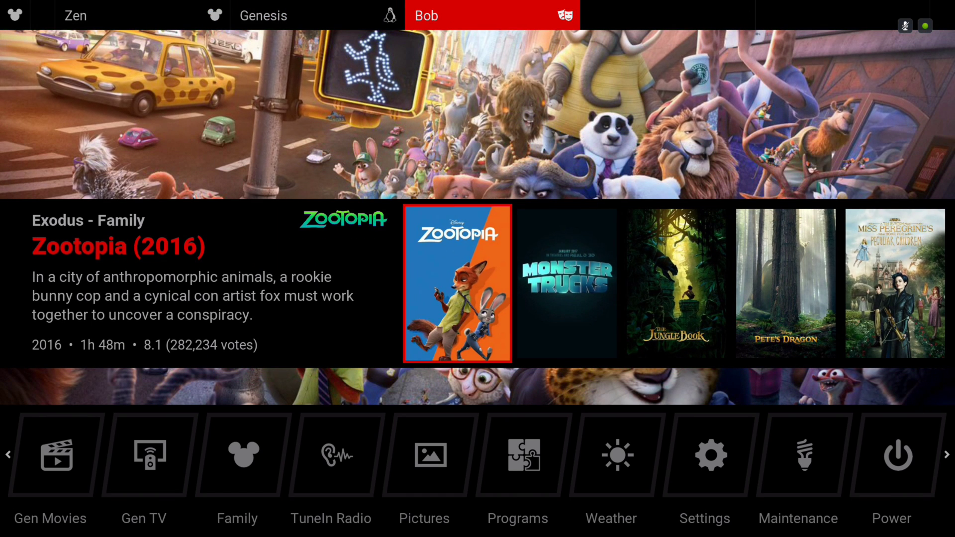
{"action": "key", "text": "Down"}
{"action": "key", "text": "Left"}
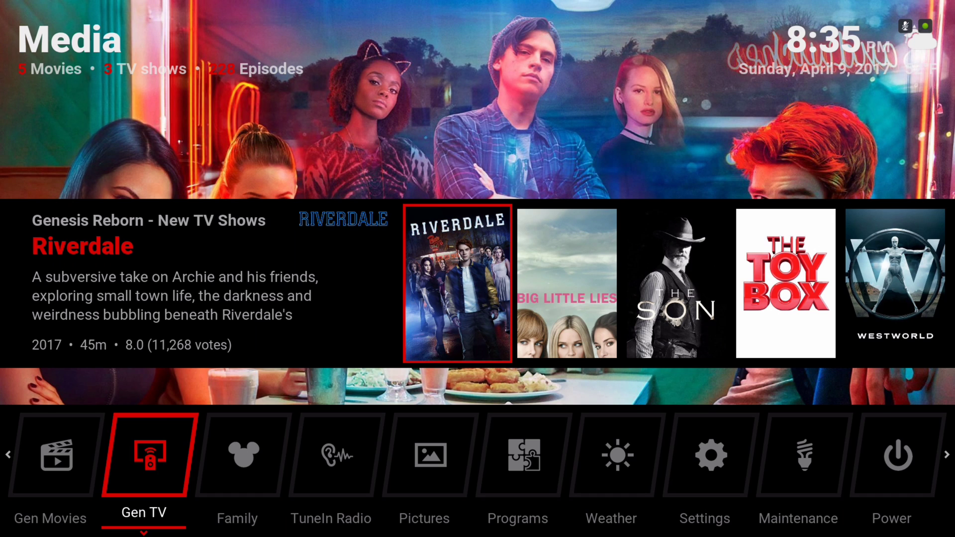
- Look at the Genesis Reborn new TV shows row, then bring up Gen TV's add-on shortcuts
{"action": "key", "text": "Up"}
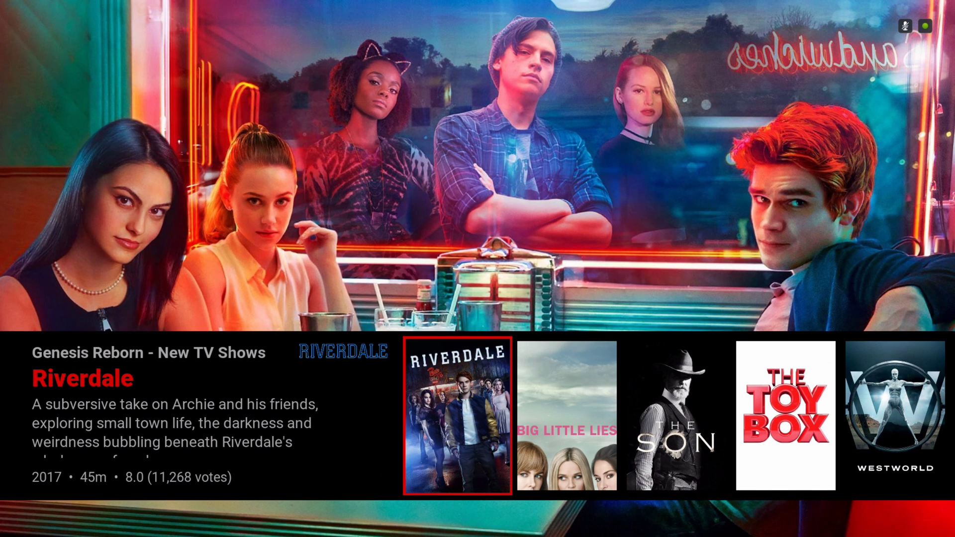
{"action": "key", "text": "Down"}
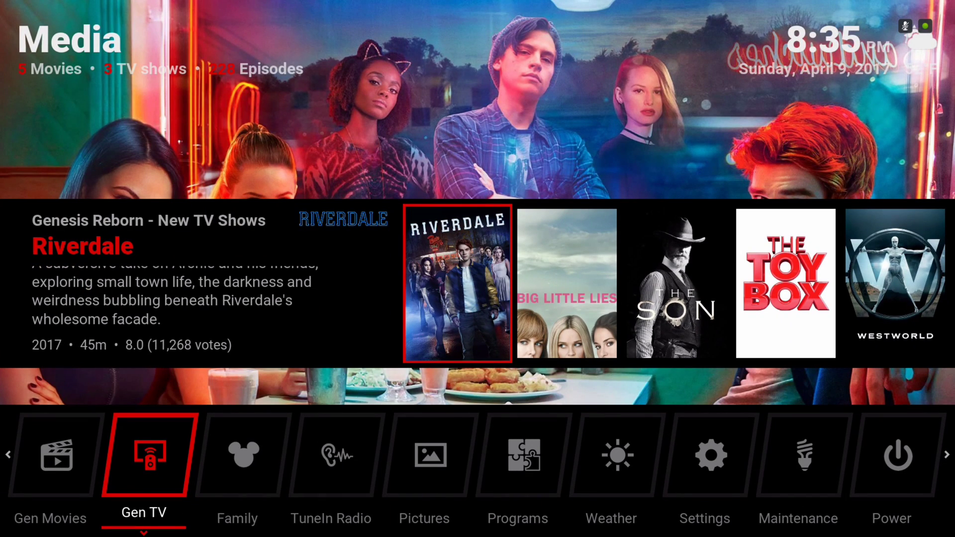
{"action": "key", "text": "Down"}
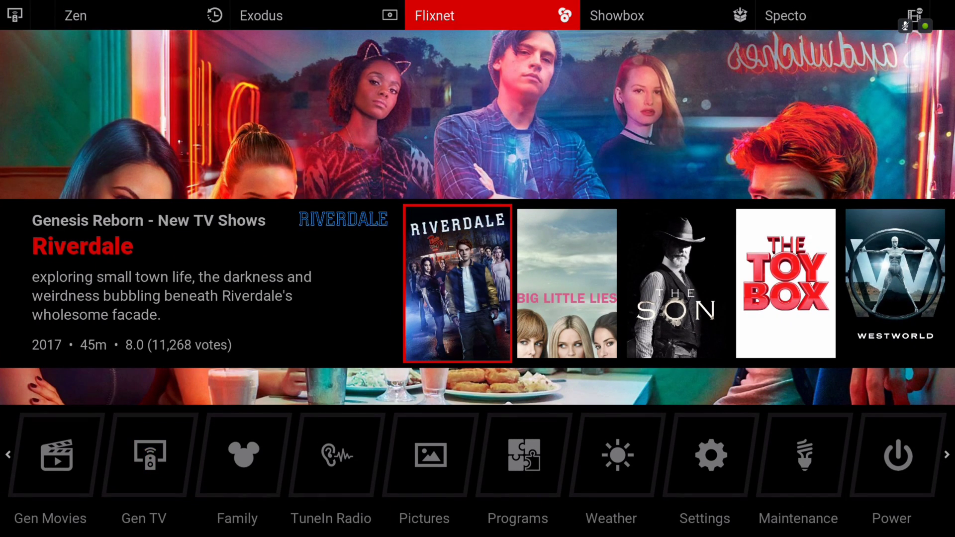
- Step through the Zen, Exodus, Flixnet, Showbox and Specto shortcuts, then switch to Gen Movies
{"action": "key", "text": "Left"}
{"action": "key", "text": "Left"}
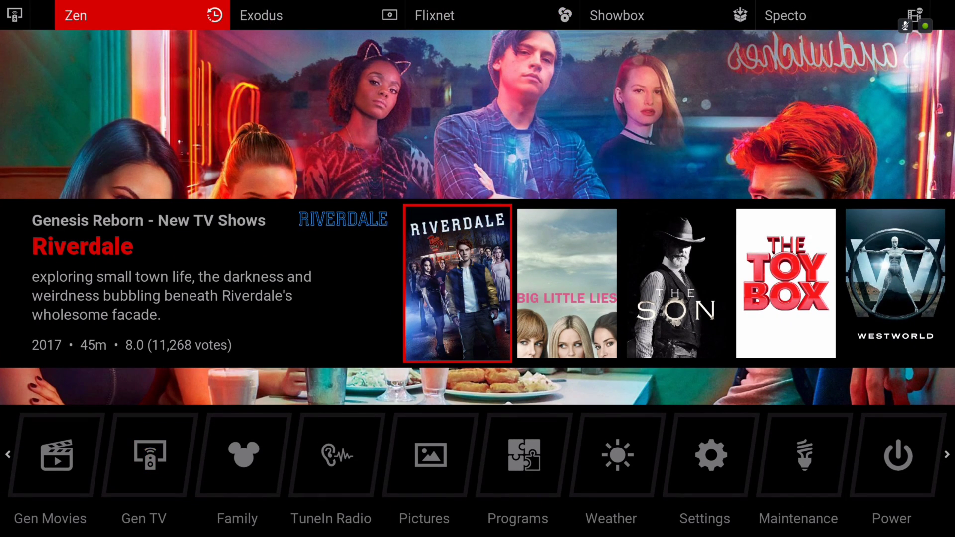
{"action": "key", "text": "Right"}
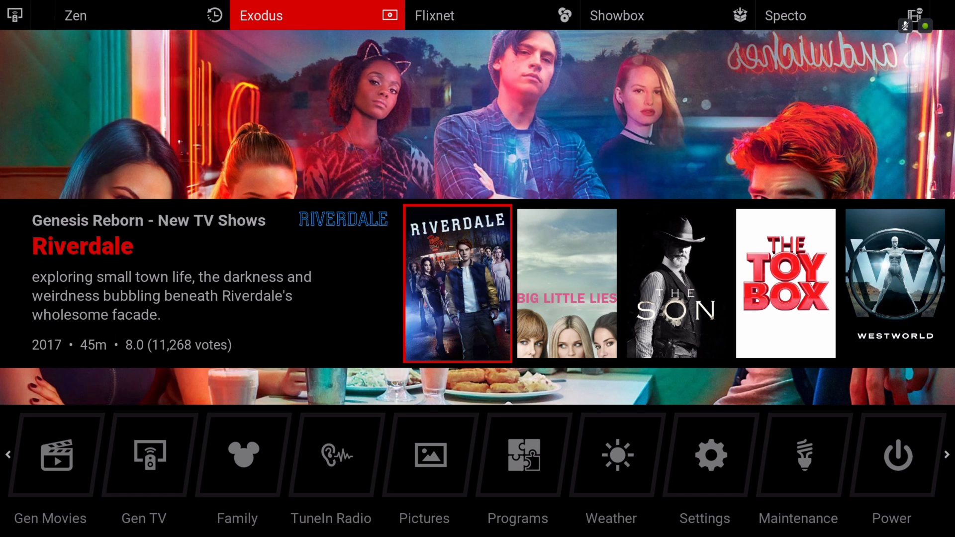
{"action": "key", "text": "Right"}
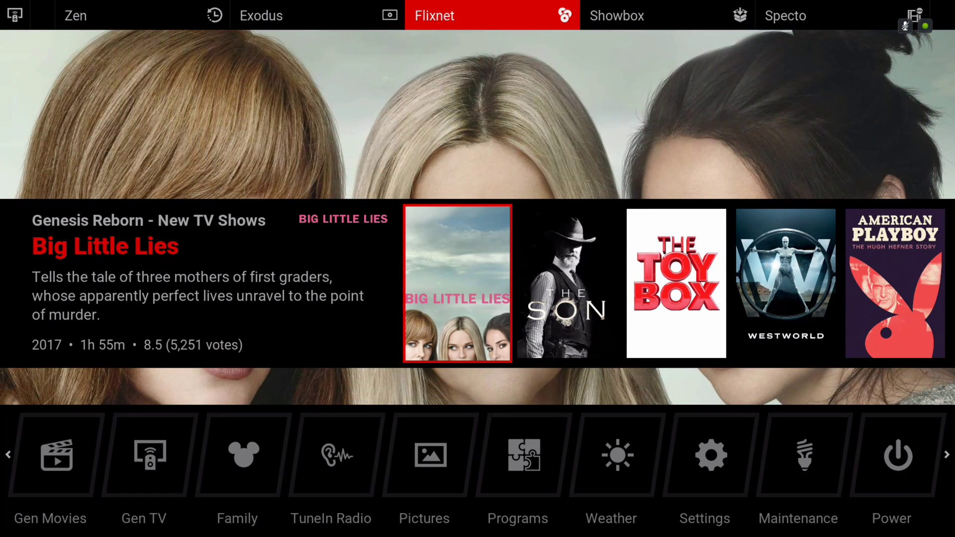
{"action": "key", "text": "Right"}
{"action": "key", "text": "Right"}
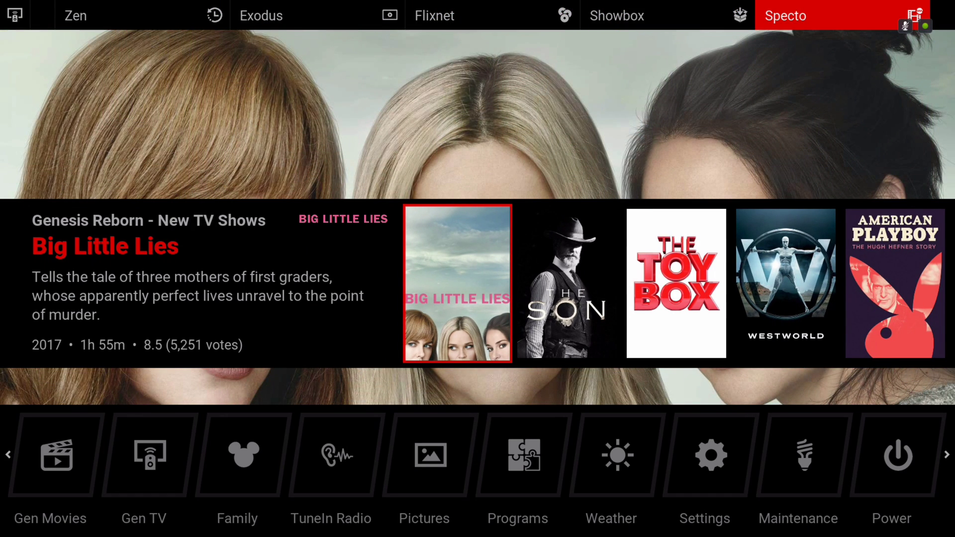
{"action": "key", "text": "Right"}
{"action": "key", "text": "Down"}
{"action": "key", "text": "Left"}
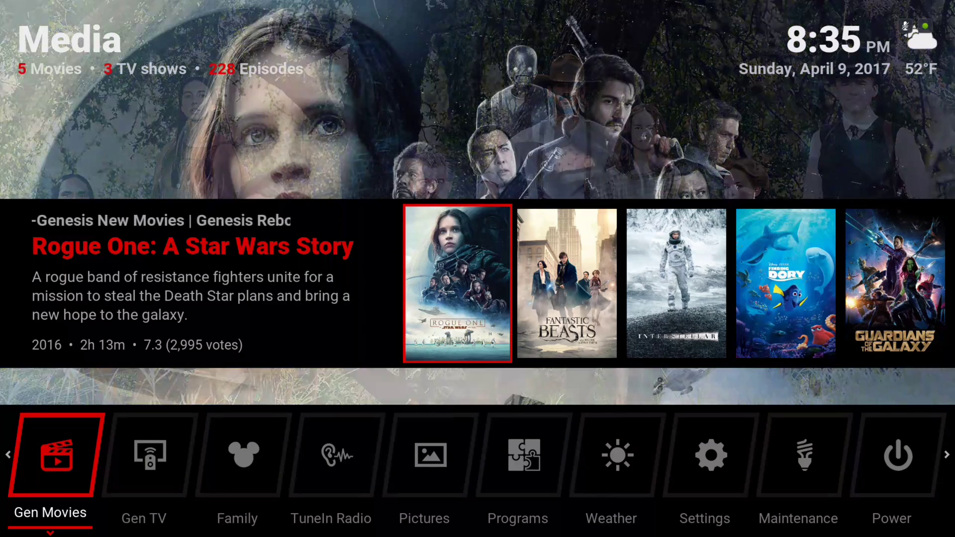
- Step through Gen Movies' Exodus, Flixnet, Showbox and Specto shortcuts, then move to Music
{"action": "key", "text": "Up"}
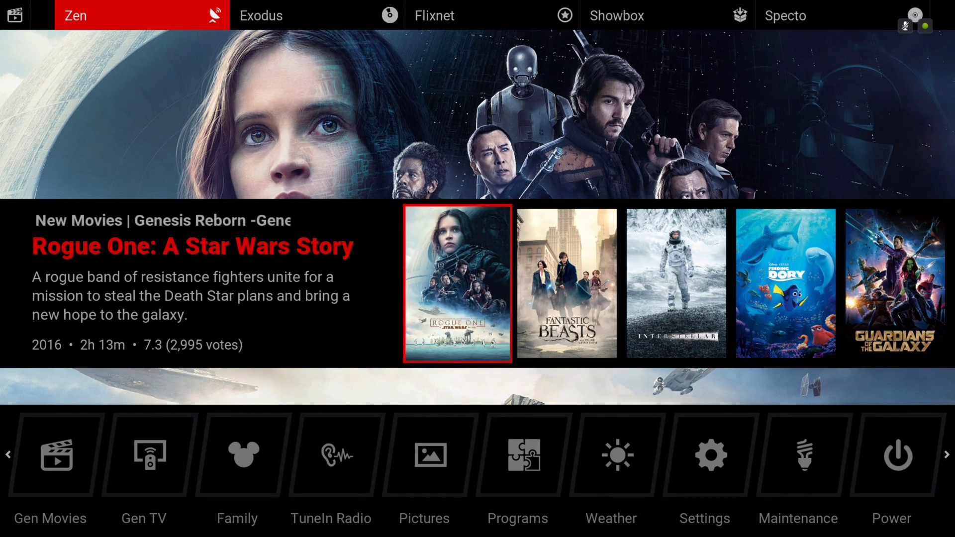
{"action": "key", "text": "Right"}
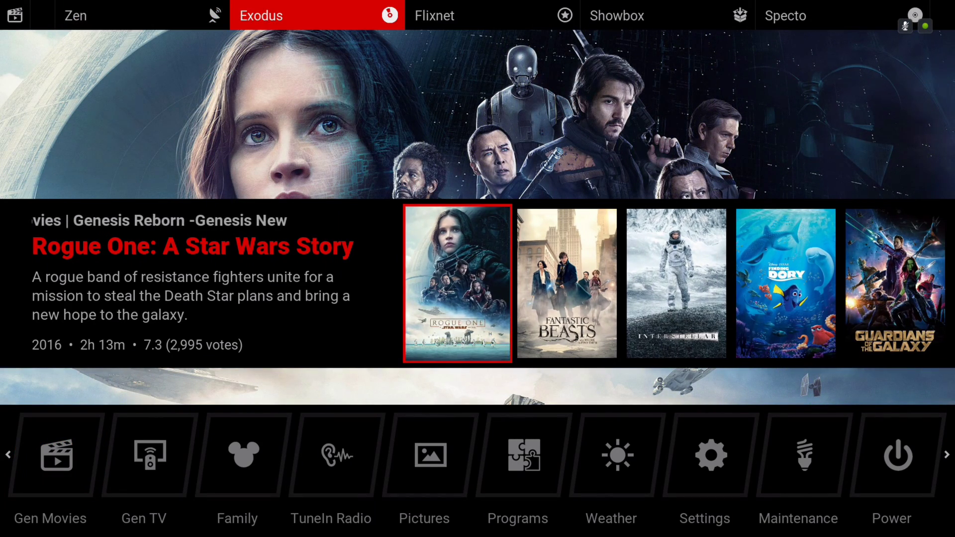
{"action": "key", "text": "Right"}
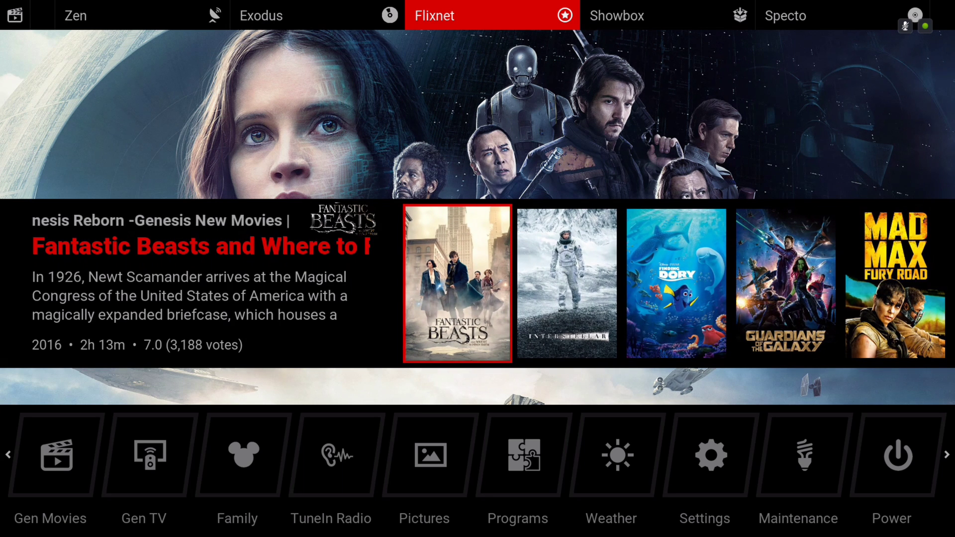
{"action": "key", "text": "Right"}
{"action": "key", "text": "Right"}
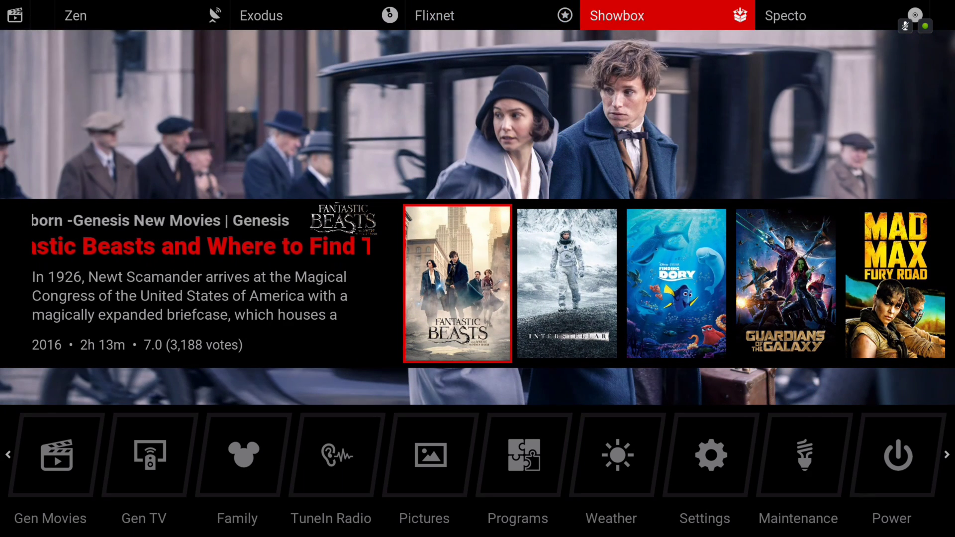
{"action": "key", "text": "Down"}
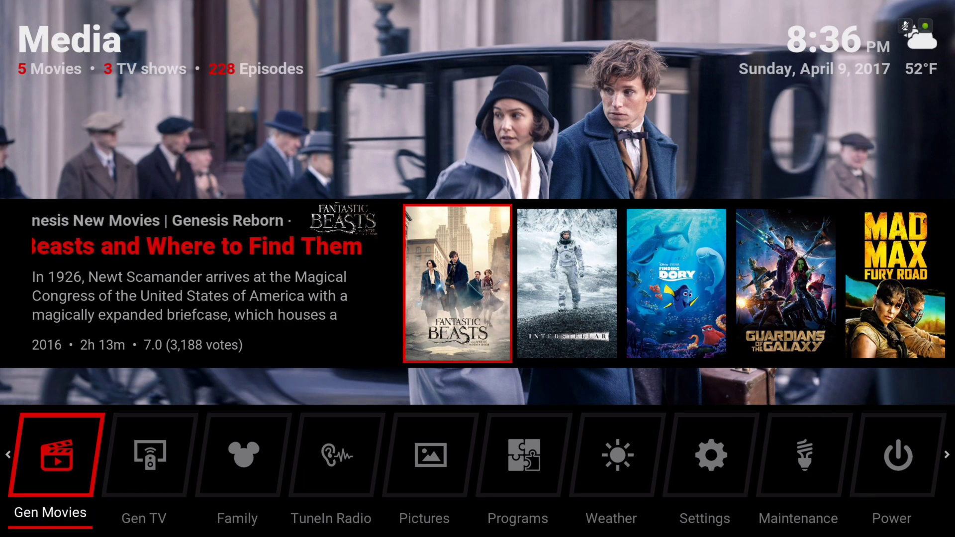
{"action": "key", "text": "Left"}
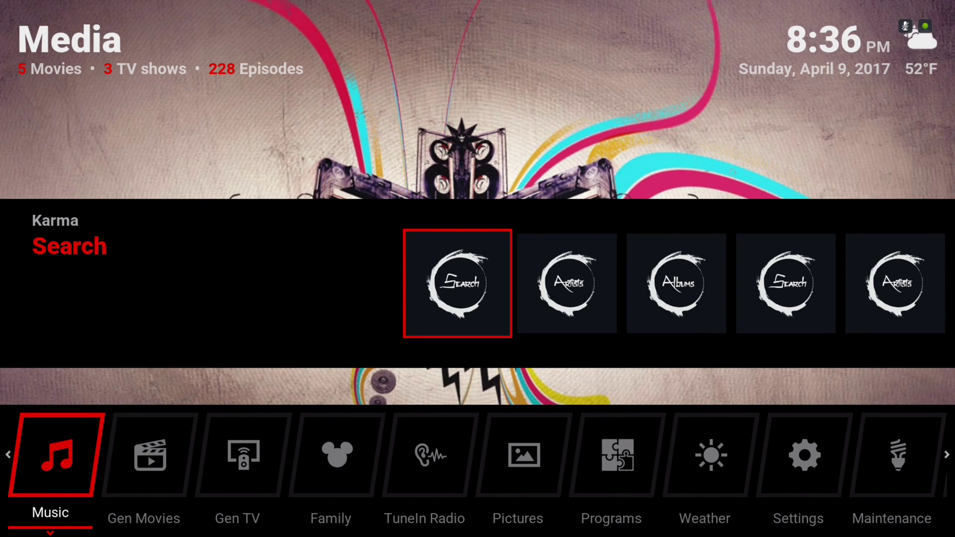
- View the Music shortcuts, browse the Karma Search, Artists and Albums widgets, then move to TV shows
{"action": "key", "text": "Up"}
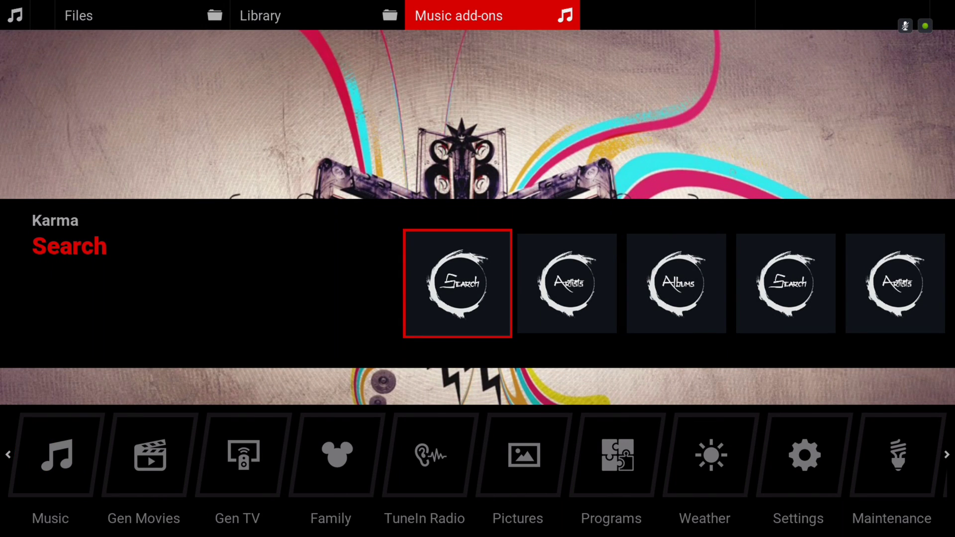
{"action": "key", "text": "Down"}
{"action": "key", "text": "Down"}
{"action": "key", "text": "Right"}
{"action": "key", "text": "Left"}
{"action": "key", "text": "Right"}
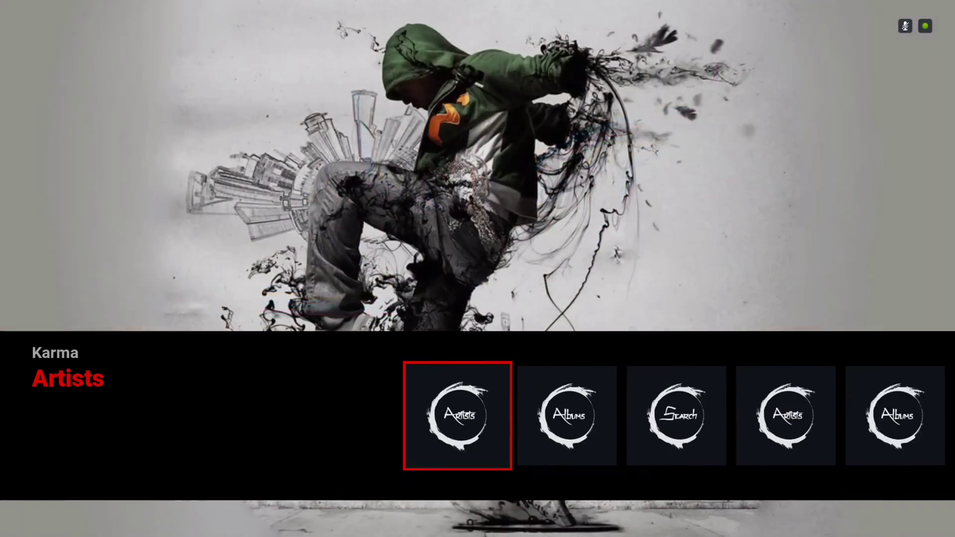
{"action": "key", "text": "Right"}
{"action": "key", "text": "Right"}
{"action": "key", "text": "Right"}
{"action": "key", "text": "Down"}
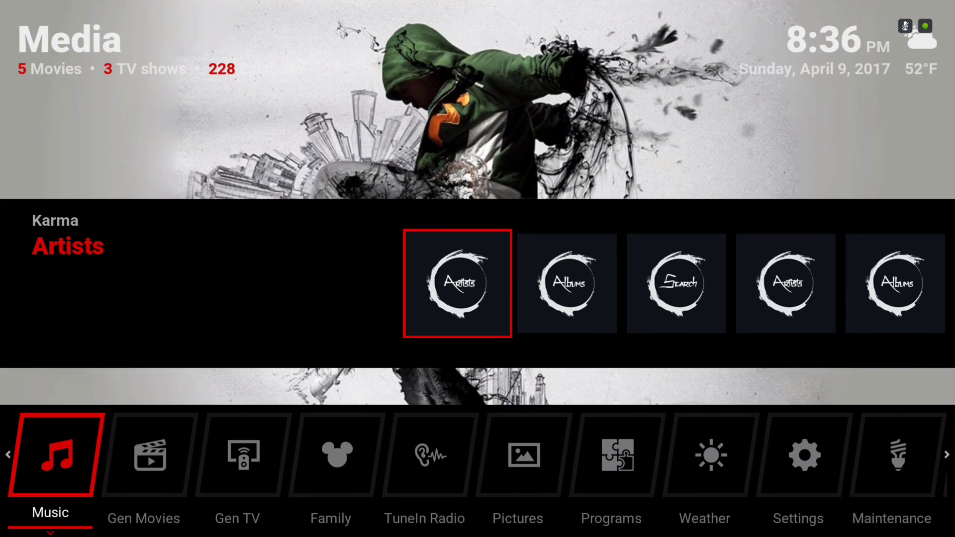
{"action": "key", "text": "Left"}
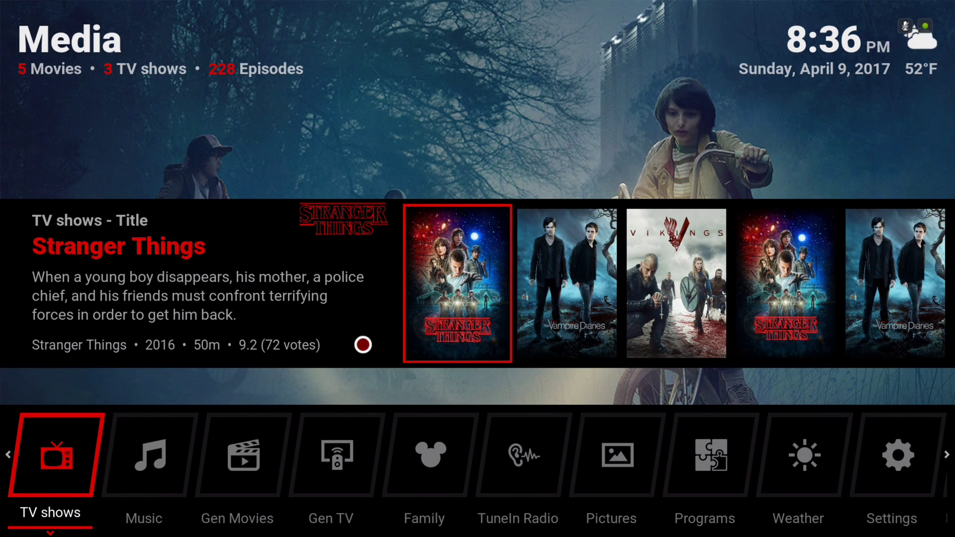
- Browse the TV shows posters between Stranger Things and The Vampire Diaries
{"action": "key", "text": "Up"}
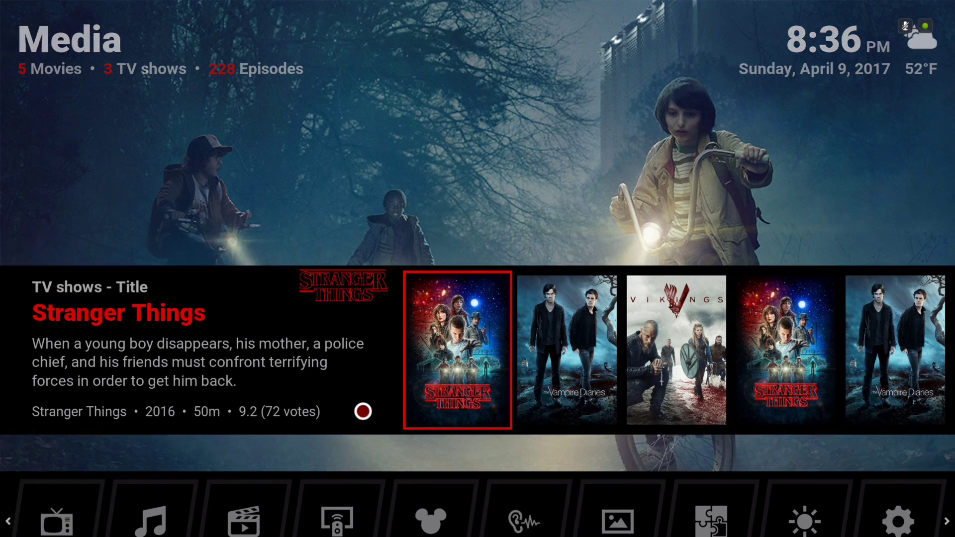
{"action": "key", "text": "Right"}
{"action": "key", "text": "Left"}
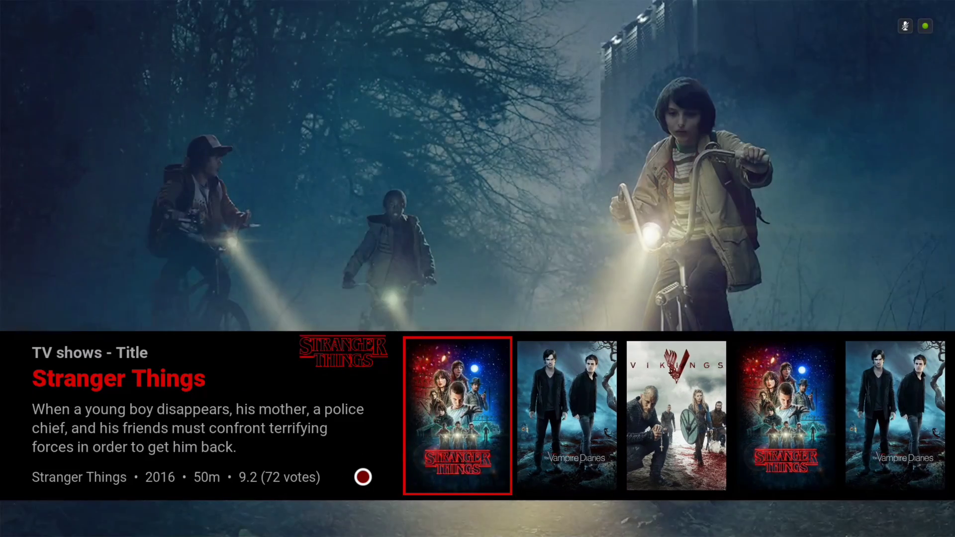
{"action": "key", "text": "Down"}
- Move through Movies to Videos and bring up its Files and Video add-ons shortcuts
{"action": "key", "text": "Left"}
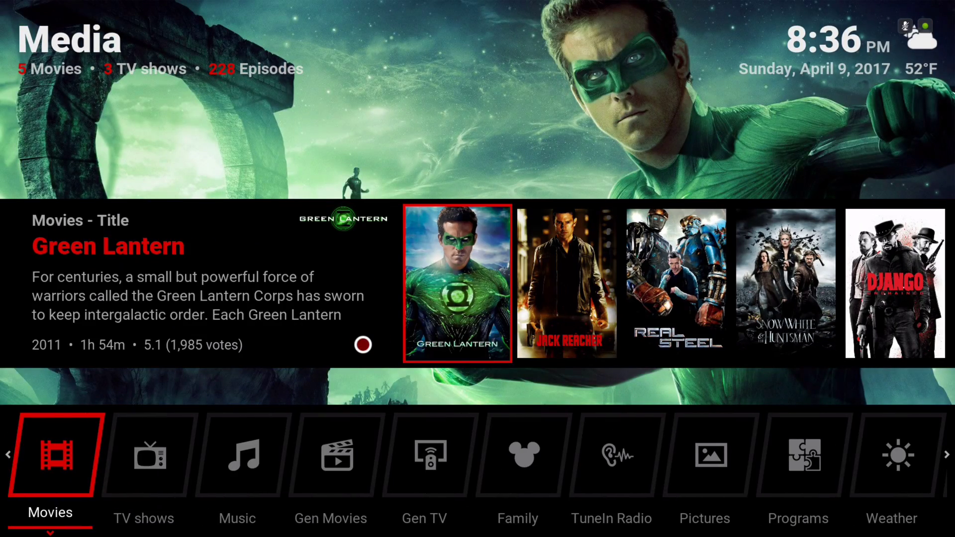
{"action": "key", "text": "Left"}
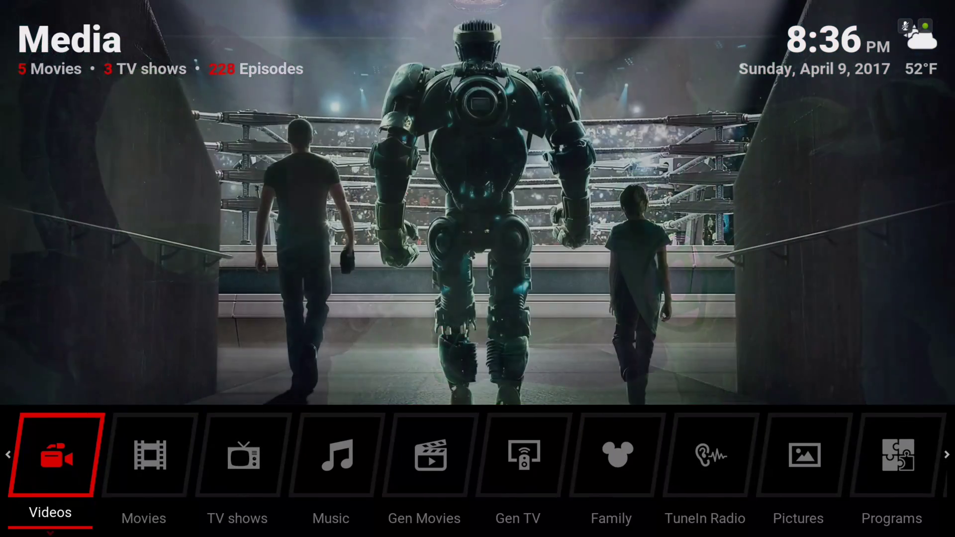
{"action": "key", "text": "Up"}
{"action": "key", "text": "Left"}
{"action": "key", "text": "Right"}
- Open the video add-ons list and browse Zen, Exodus, Genesis Reborn and Library Data Provider
{"action": "key", "text": "Return"}
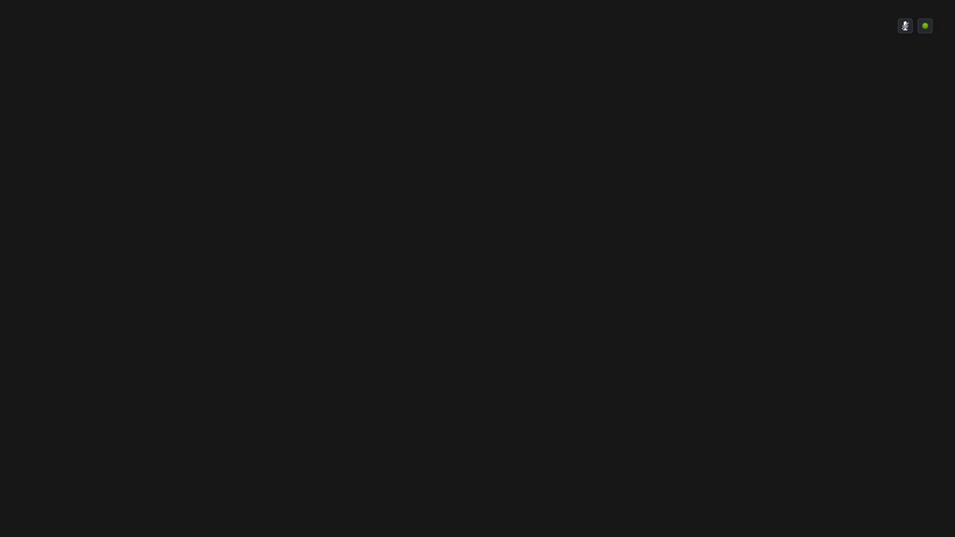
{"action": "key", "text": "Up"}
{"action": "key", "text": "Up"}
{"action": "key", "text": "Up"}
{"action": "key", "text": "Up"}
{"action": "key", "text": "Up"}
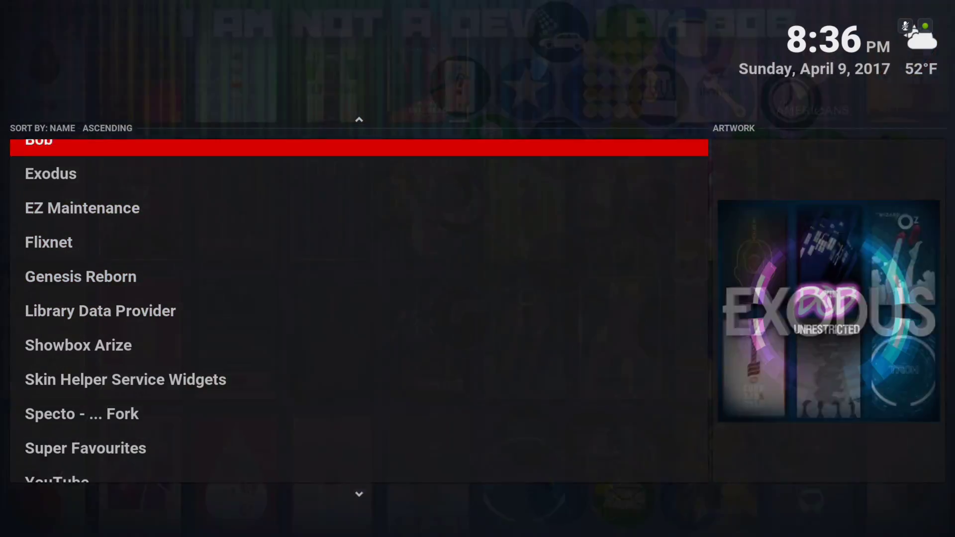
{"action": "key", "text": "Up"}
{"action": "key", "text": "Up"}
{"action": "key", "text": "Up"}
{"action": "key", "text": "Up"}
{"action": "key", "text": "Up"}
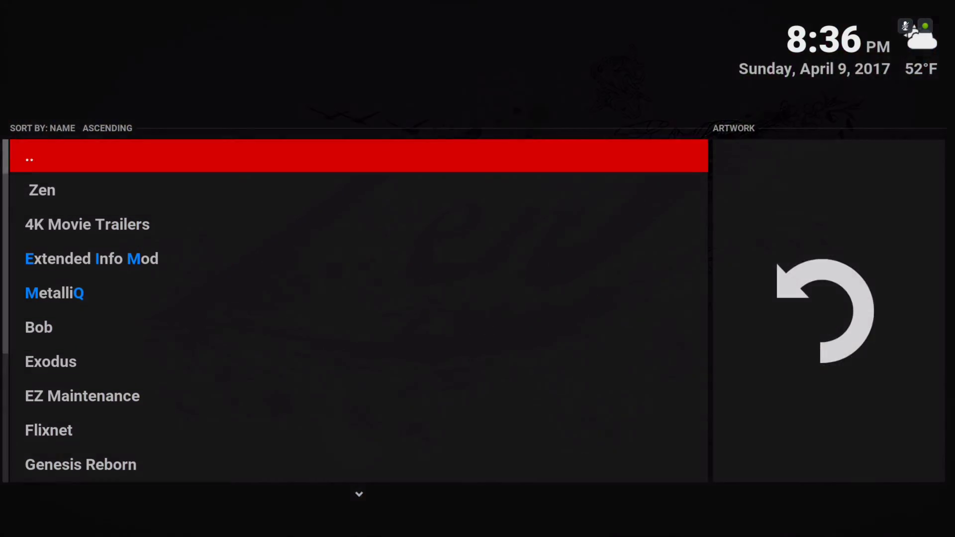
{"action": "key", "text": "Down"}
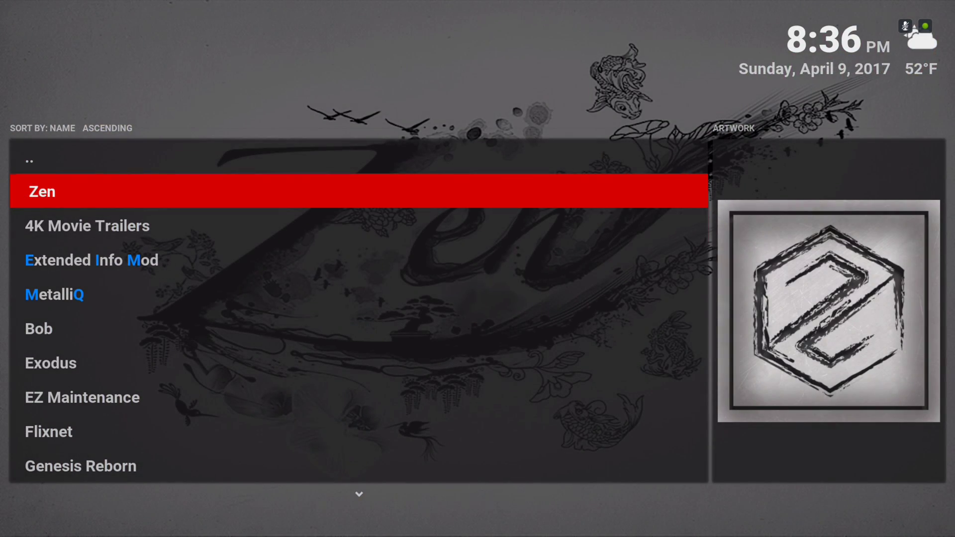
{"action": "key", "text": "Down"}
{"action": "key", "text": "Down"}
{"action": "key", "text": "Down"}
{"action": "key", "text": "Down"}
{"action": "key", "text": "Down"}
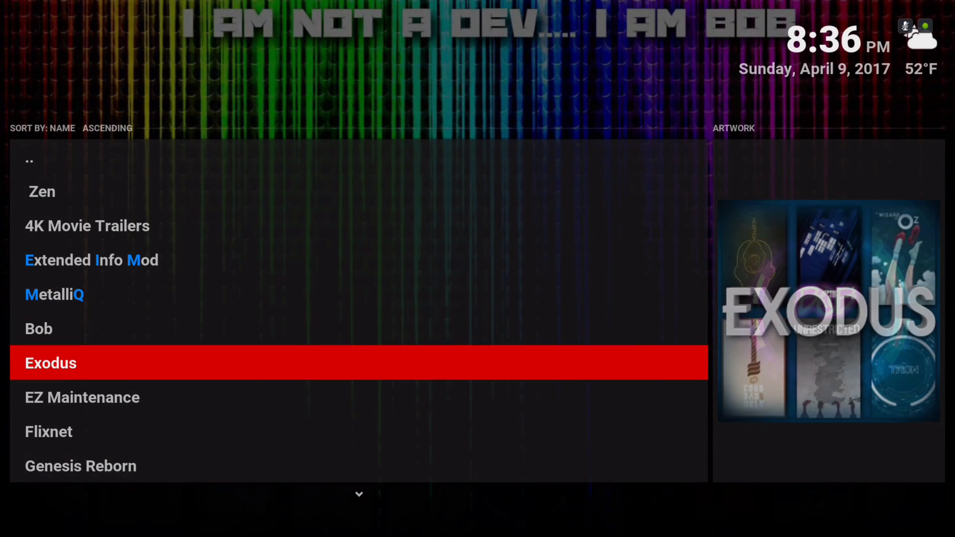
{"action": "key", "text": "Down"}
{"action": "key", "text": "Down"}
{"action": "key", "text": "Down"}
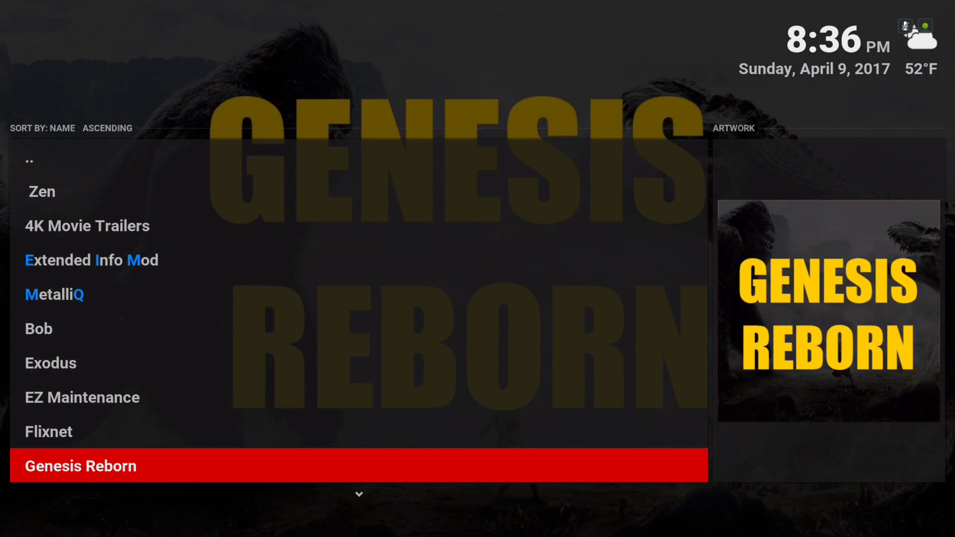
{"action": "key", "text": "Down"}
- Continue past Skin Helper Service Widgets, Showbox Arize and Specto to YouTube, then return home
{"action": "key", "text": "Up"}
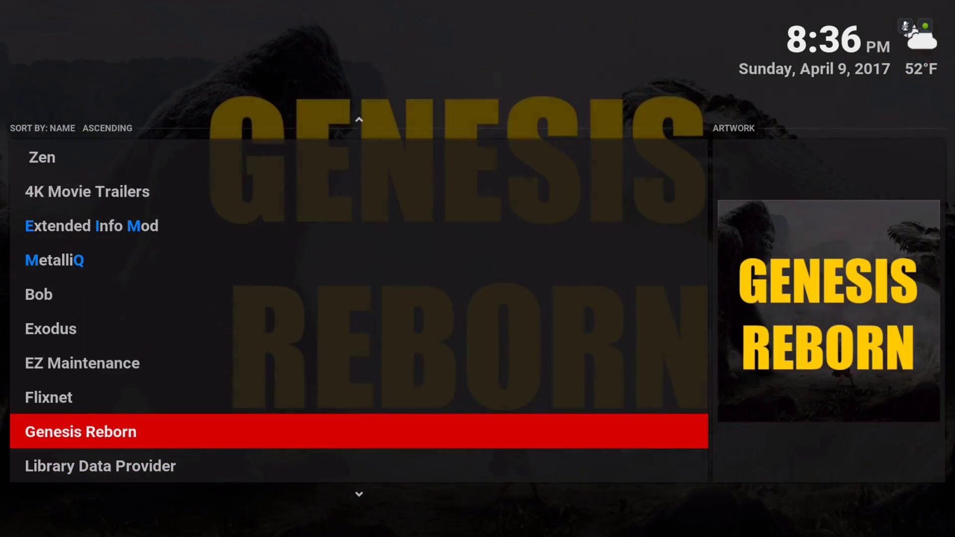
{"action": "key", "text": "Down"}
{"action": "key", "text": "Down"}
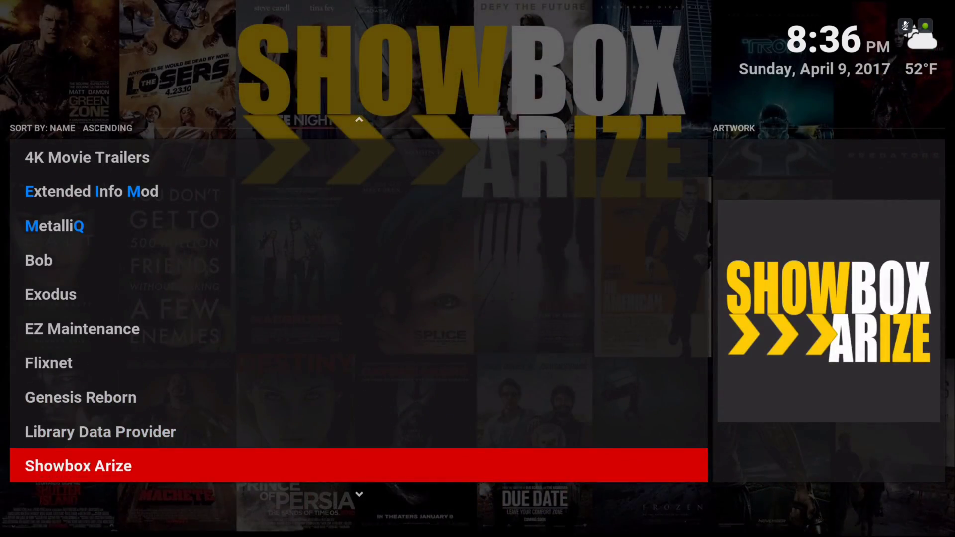
{"action": "key", "text": "Down"}
{"action": "key", "text": "Up"}
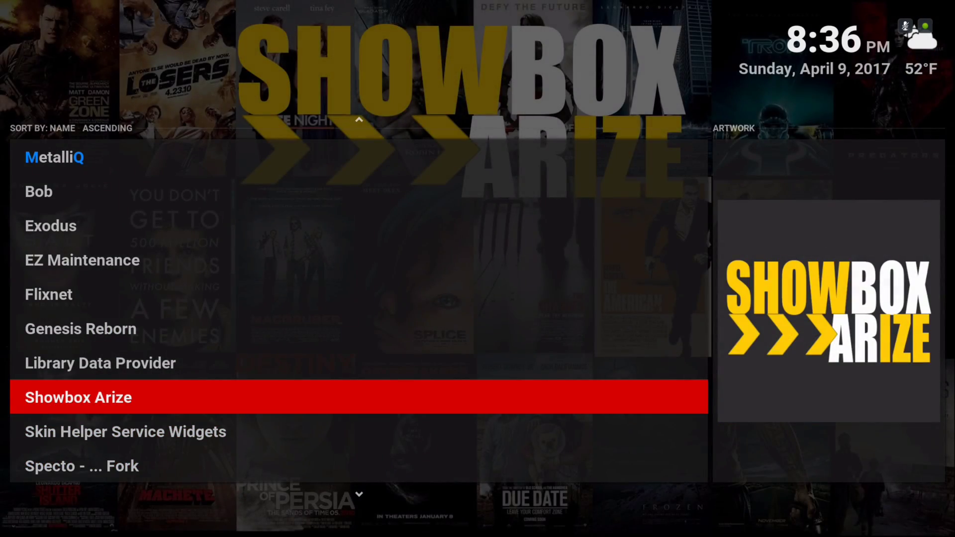
{"action": "key", "text": "Down"}
{"action": "key", "text": "Down"}
{"action": "key", "text": "Down"}
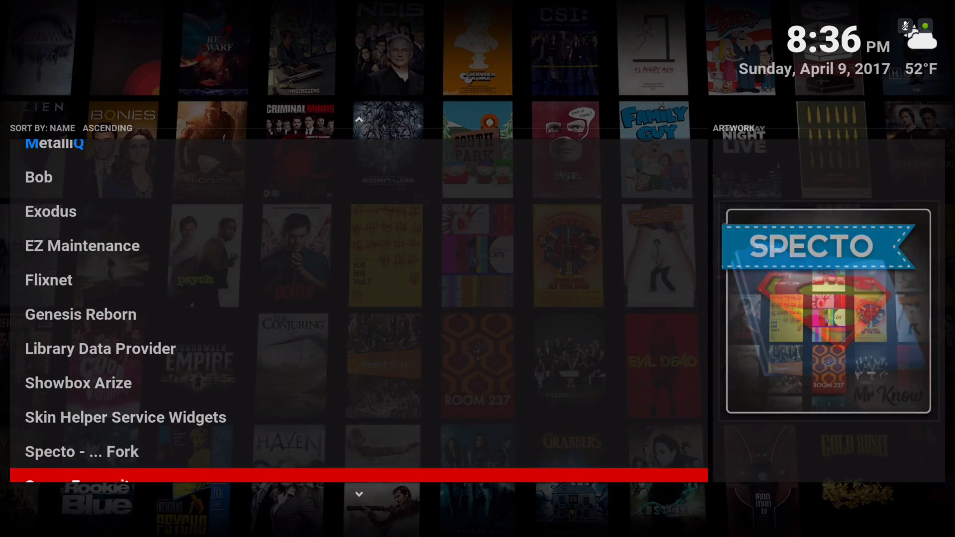
{"action": "key", "text": "Down"}
{"action": "key", "text": "Up"}
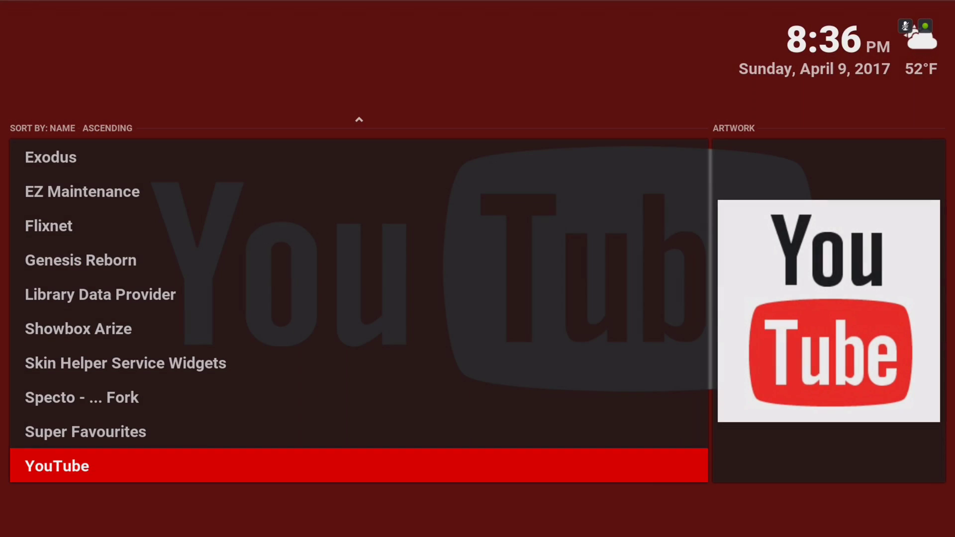
{"action": "key", "text": "Escape"}
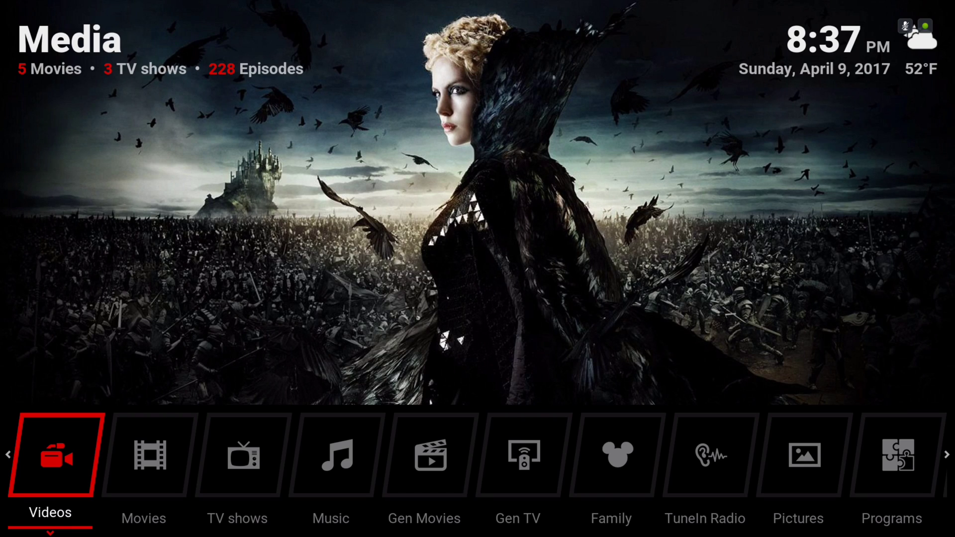
- Open the All Videos grid of new movies from the home menu
{"action": "key", "text": "Right"}
{"action": "key", "text": "Left"}
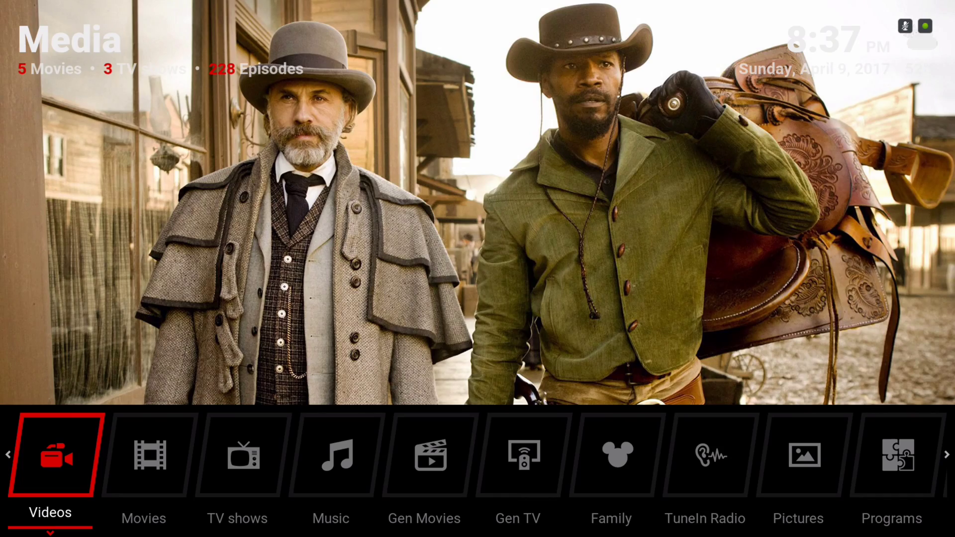
{"action": "key", "text": "Left"}
{"action": "key", "text": "Return"}
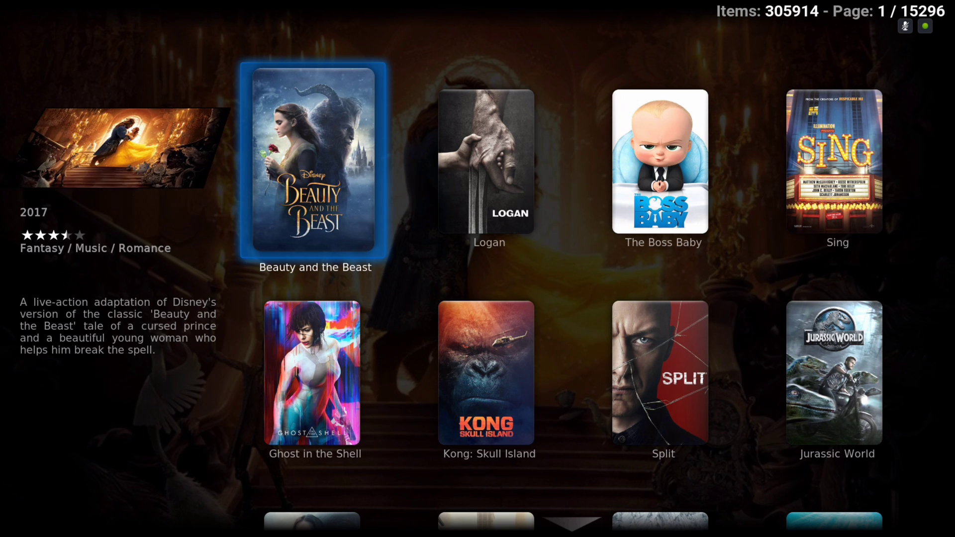
- Browse Logan, The Boss Baby, Kong, Fantastic Beasts and Split, settling on Sing
{"action": "key", "text": "Right"}
{"action": "key", "text": "Right"}
{"action": "key", "text": "Left"}
{"action": "key", "text": "Right"}
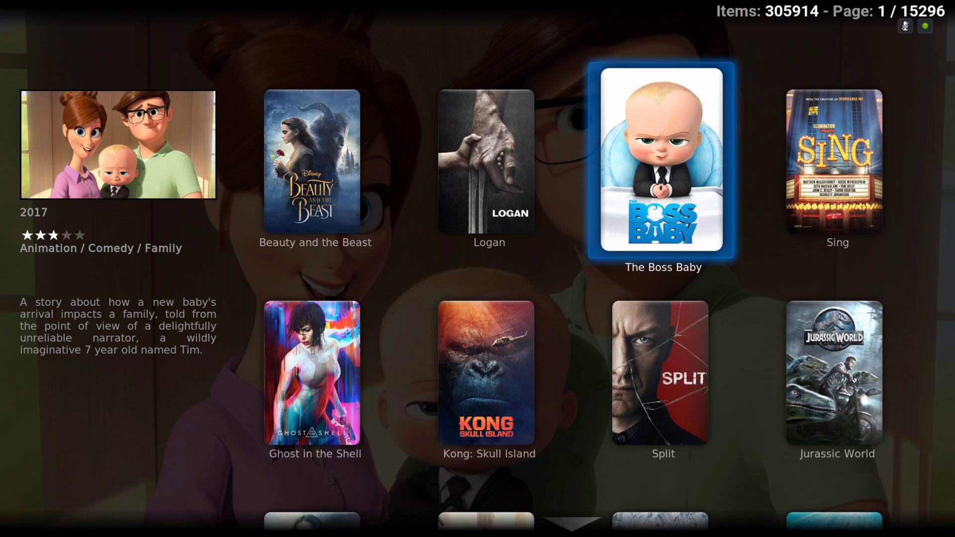
{"action": "key", "text": "Left"}
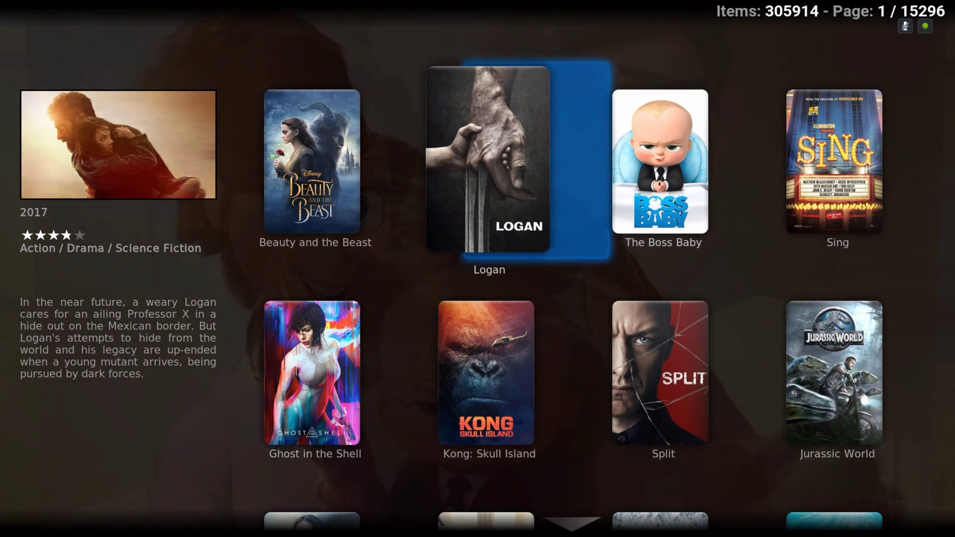
{"action": "key", "text": "Down"}
{"action": "key", "text": "Down"}
{"action": "key", "text": "Up"}
{"action": "key", "text": "Up"}
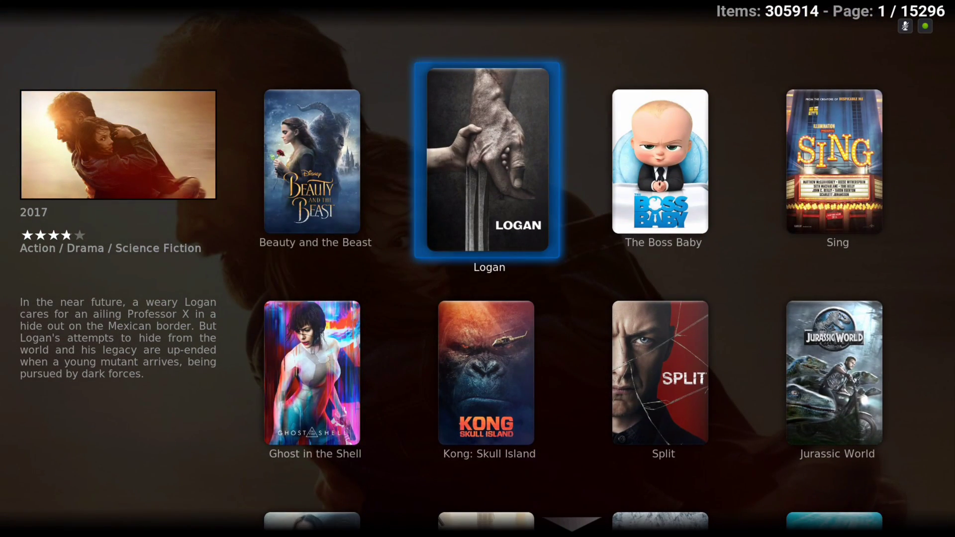
{"action": "key", "text": "Right"}
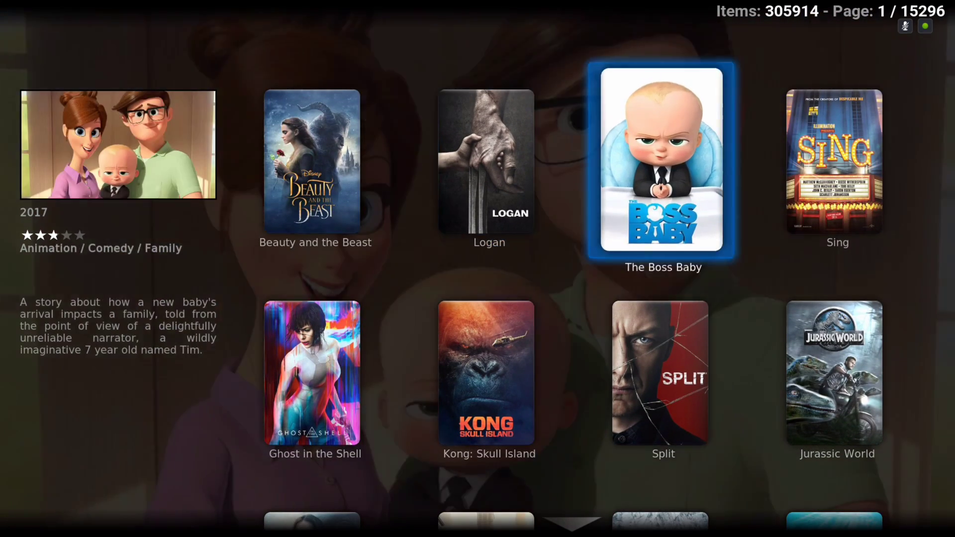
{"action": "key", "text": "Down"}
{"action": "key", "text": "Up"}
{"action": "key", "text": "Right"}
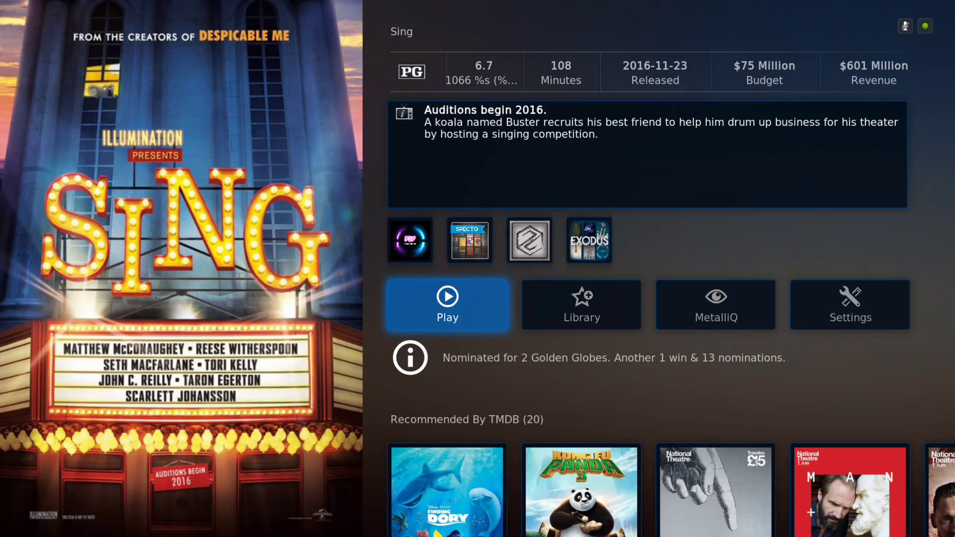
- Add Sing to the Kodi library from its info page
{"action": "key", "text": "Right"}
{"action": "key", "text": "Left"}
{"action": "key", "text": "Right"}
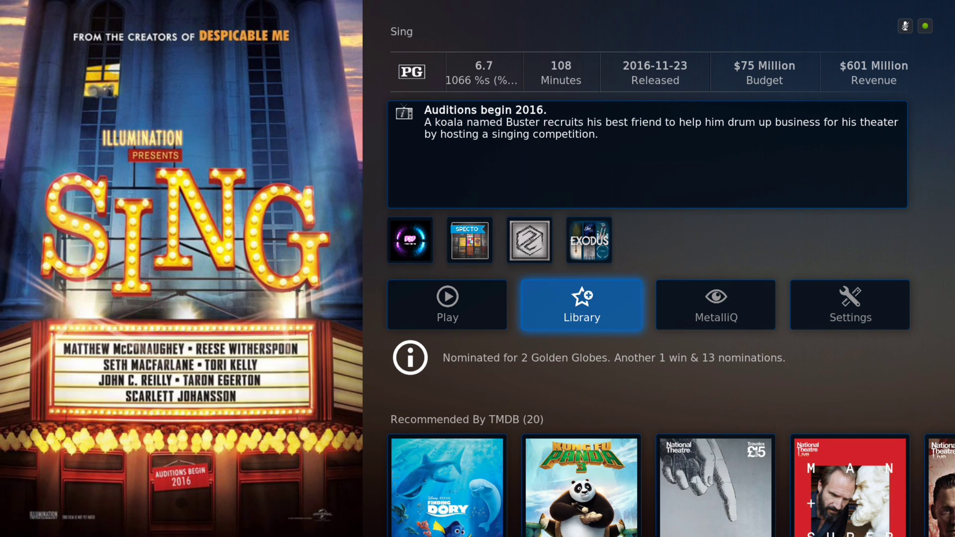
{"action": "key", "text": "Return"}
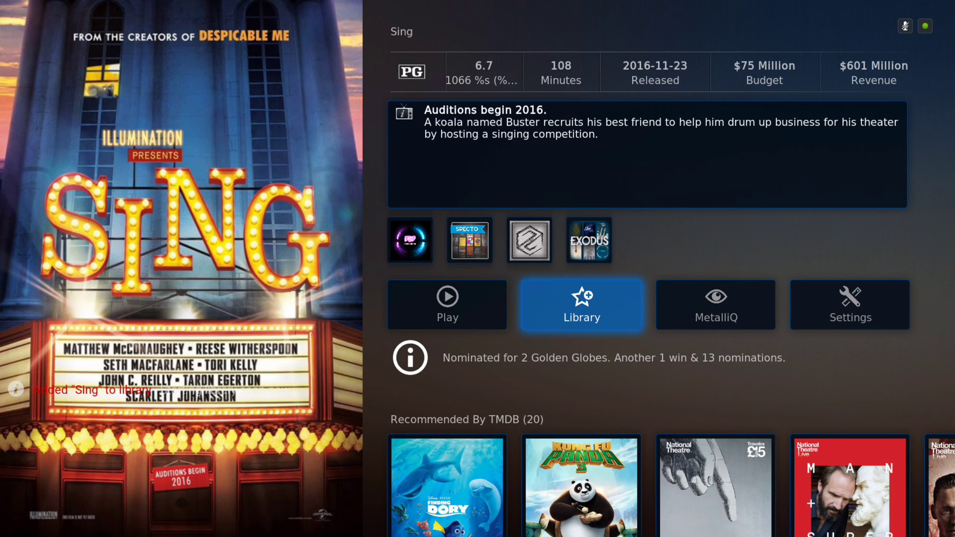
- Move down to Sing's Recommended By TMDB row, from Finding Dory to Kung Fu Panda 3
{"action": "key", "text": "Left"}
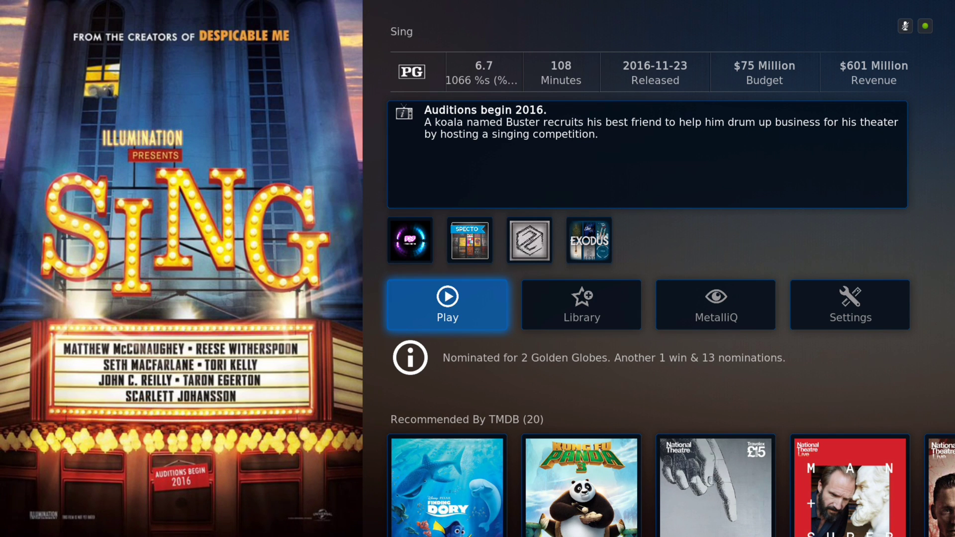
{"action": "key", "text": "Down"}
{"action": "key", "text": "Right"}
{"action": "key", "text": "Right"}
{"action": "key", "text": "Right"}
{"action": "key", "text": "Right"}
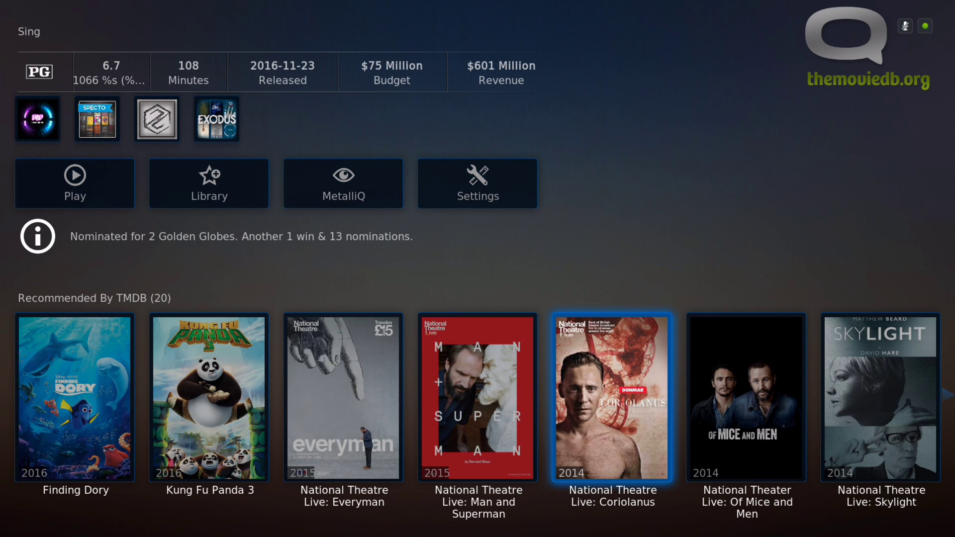
- Browse past Man and Superman, Frankenstein and Coriolanus, then open Kung Fu Panda 3's details
{"action": "key", "text": "Right"}
{"action": "key", "text": "Right"}
{"action": "key", "text": "Left"}
{"action": "key", "text": "Left"}
{"action": "key", "text": "Left"}
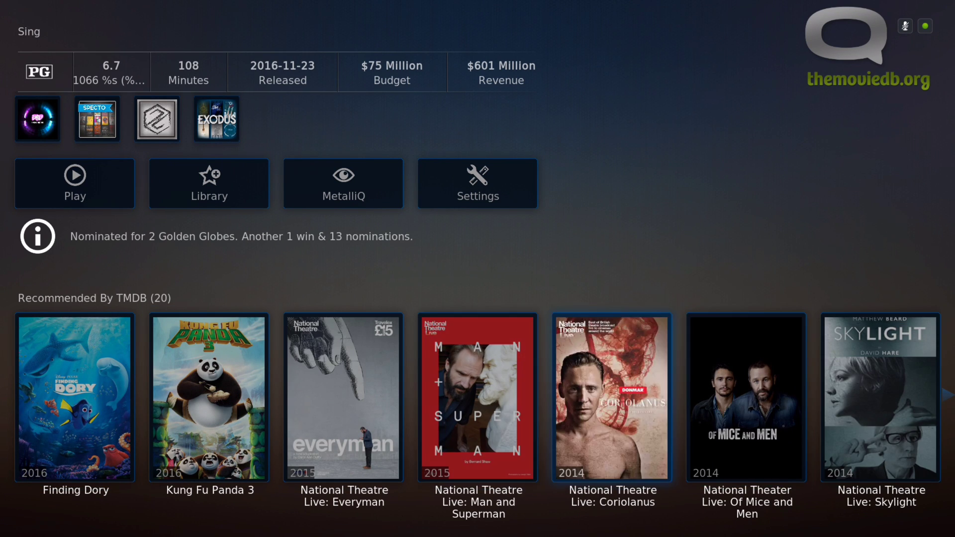
{"action": "key", "text": "Right"}
{"action": "key", "text": "Right"}
{"action": "key", "text": "Right"}
{"action": "key", "text": "Right"}
{"action": "key", "text": "Left"}
{"action": "key", "text": "Left"}
{"action": "key", "text": "Left"}
{"action": "key", "text": "Left"}
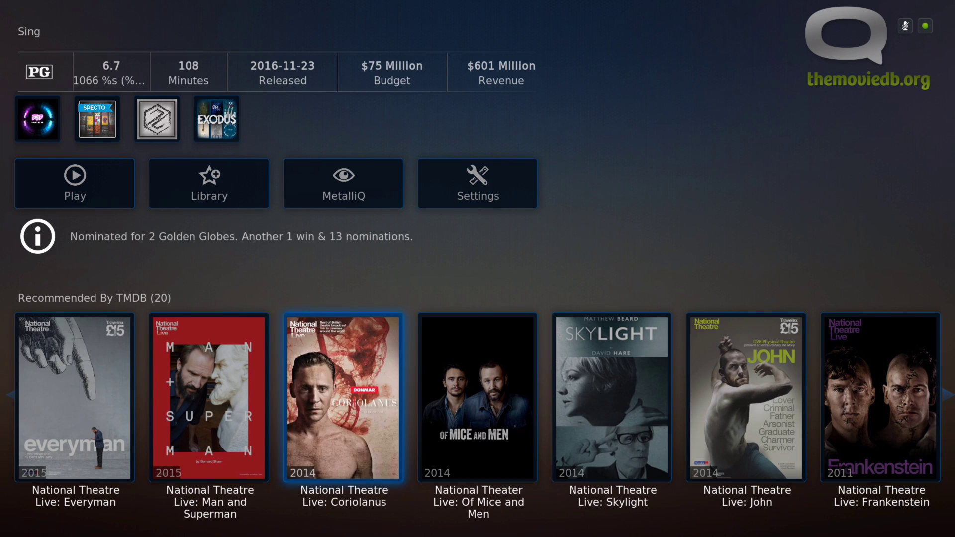
{"action": "key", "text": "Left"}
{"action": "key", "text": "Left"}
{"action": "key", "text": "Left"}
{"action": "key", "text": "Left"}
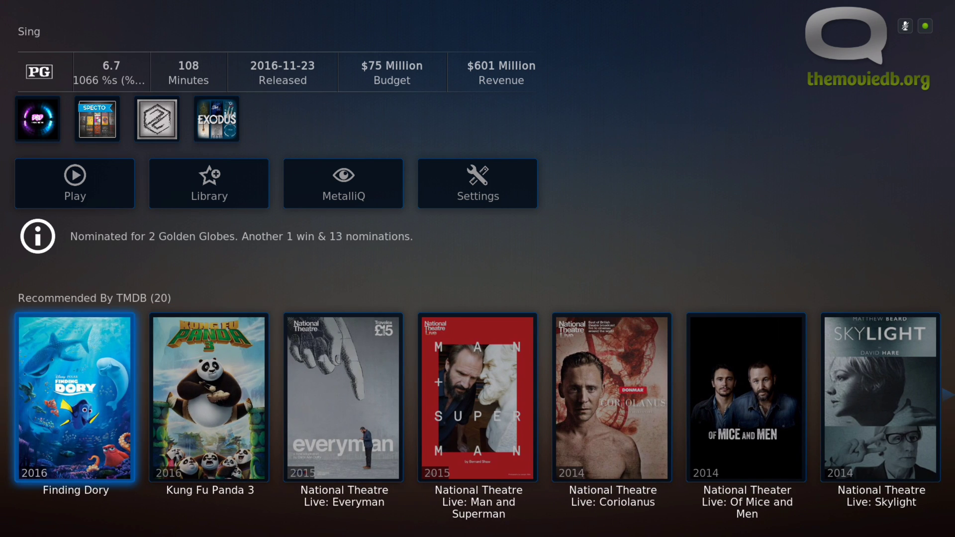
{"action": "key", "text": "Right"}
{"action": "key", "text": "Return"}
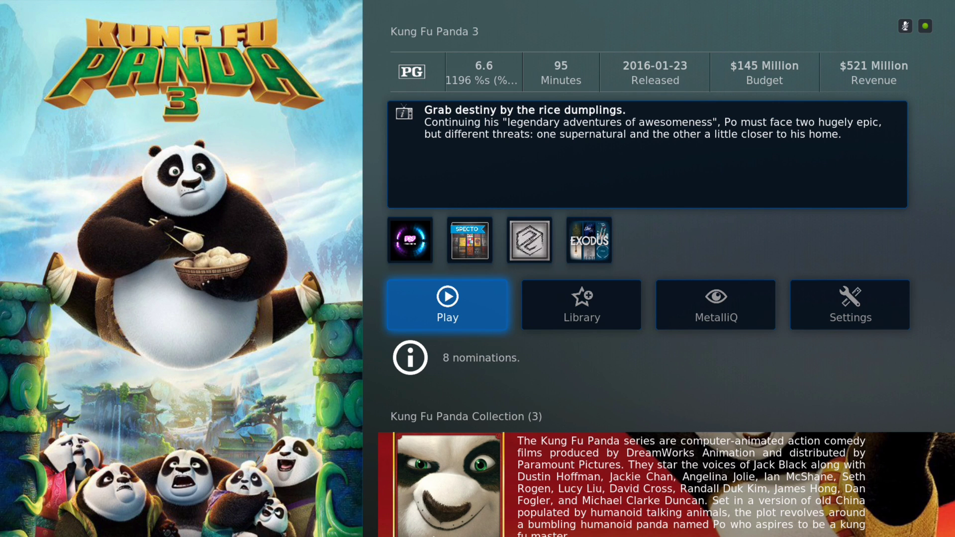
- Play Kung Fu Panda 3, choosing Direct - Zen from the Play using list
{"action": "key", "text": "Return"}
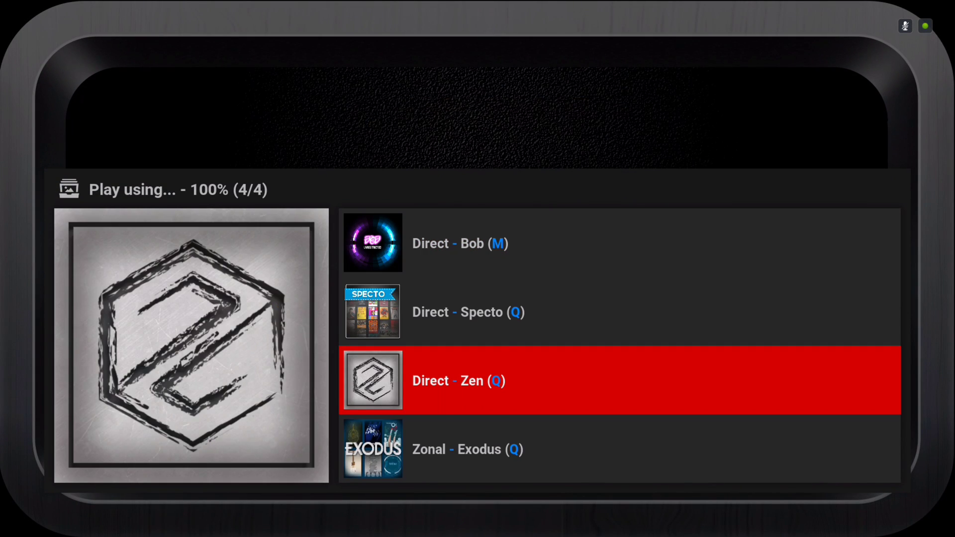
{"action": "key", "text": "Up"}
{"action": "key", "text": "Up"}
{"action": "key", "text": "Down"}
{"action": "key", "text": "Down"}
{"action": "key", "text": "Down"}
{"action": "key", "text": "Down"}
{"action": "key", "text": "Down"}
{"action": "key", "text": "Down"}
{"action": "key", "text": "Down"}
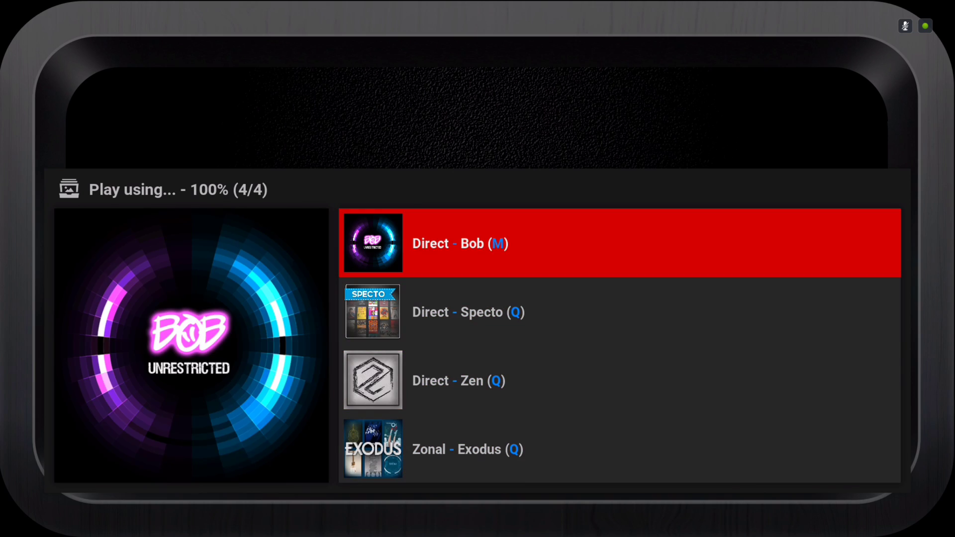
{"action": "key", "text": "Down"}
{"action": "key", "text": "Down"}
{"action": "key", "text": "Down"}
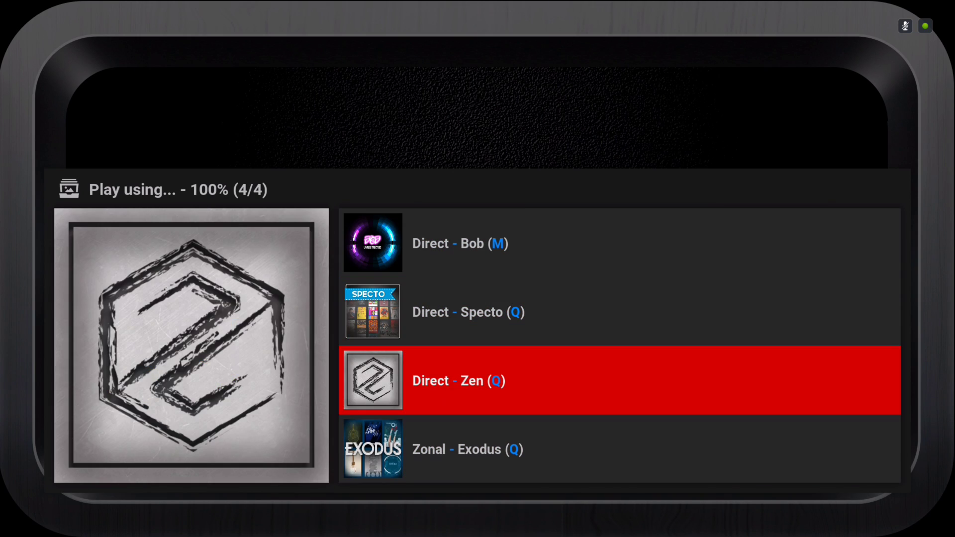
{"action": "key", "text": "Return"}
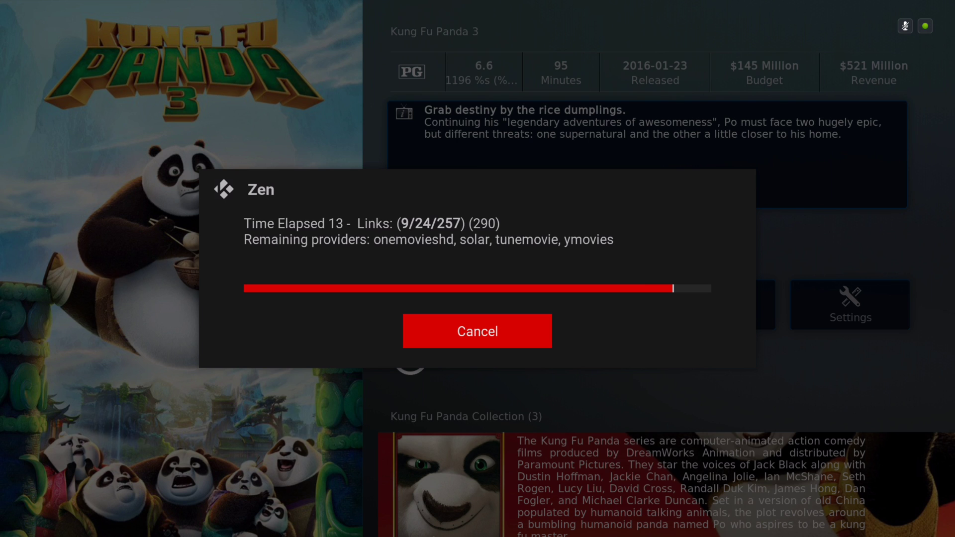
- Cancel the Zen scan and select source 01 | SOLARMOVIE | GVIDEO | 1080P
{"action": "key", "text": "Return"}
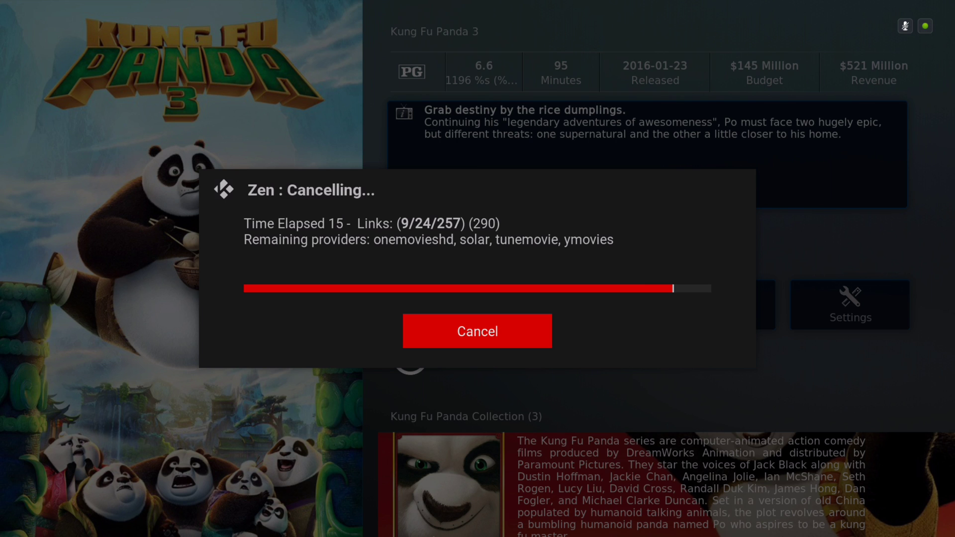
{"action": "key", "text": "Down"}
{"action": "key", "text": "Up"}
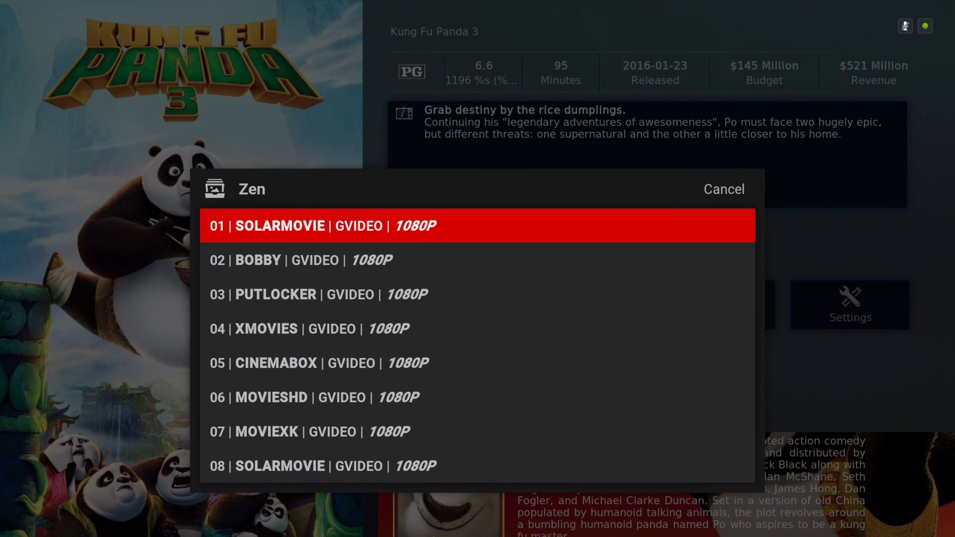
{"action": "key", "text": "Down"}
{"action": "key", "text": "Up"}
{"action": "key", "text": "Return"}
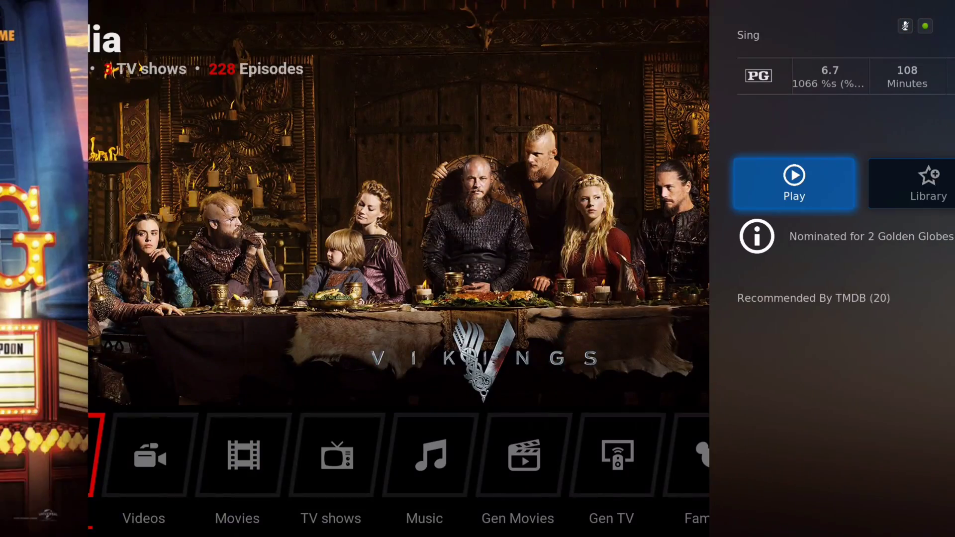
- Close Sing's details page to return to the All Videos poster grid
{"action": "key", "text": "BackSpace"}
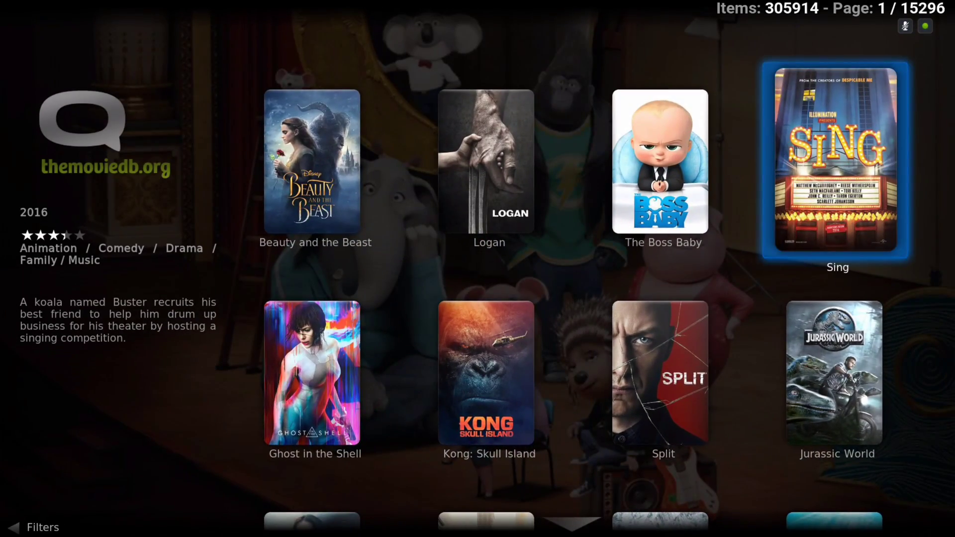
- Open the Filters sidebar and switch Type from Movie to TV show
{"action": "key", "text": "Left"}
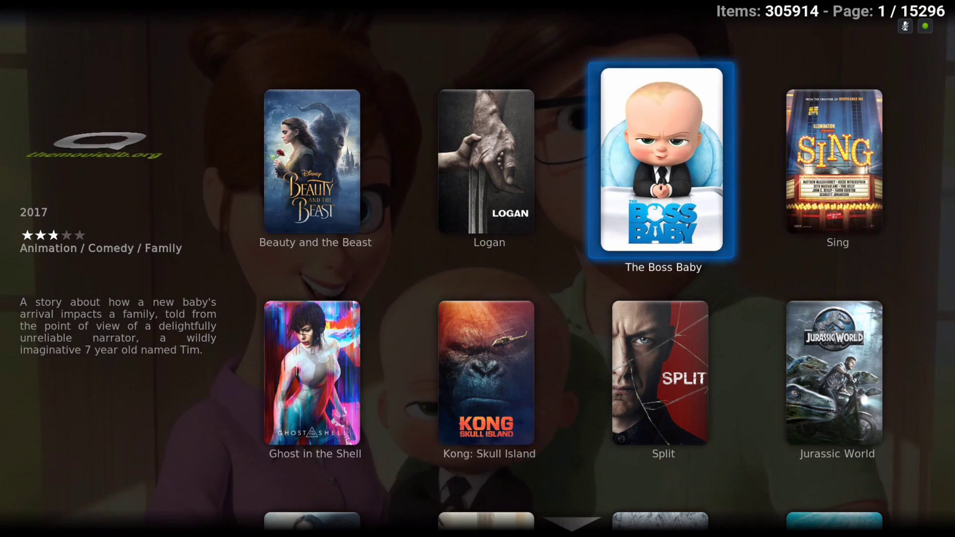
{"action": "key", "text": "Left"}
{"action": "key", "text": "Left"}
{"action": "key", "text": "Left"}
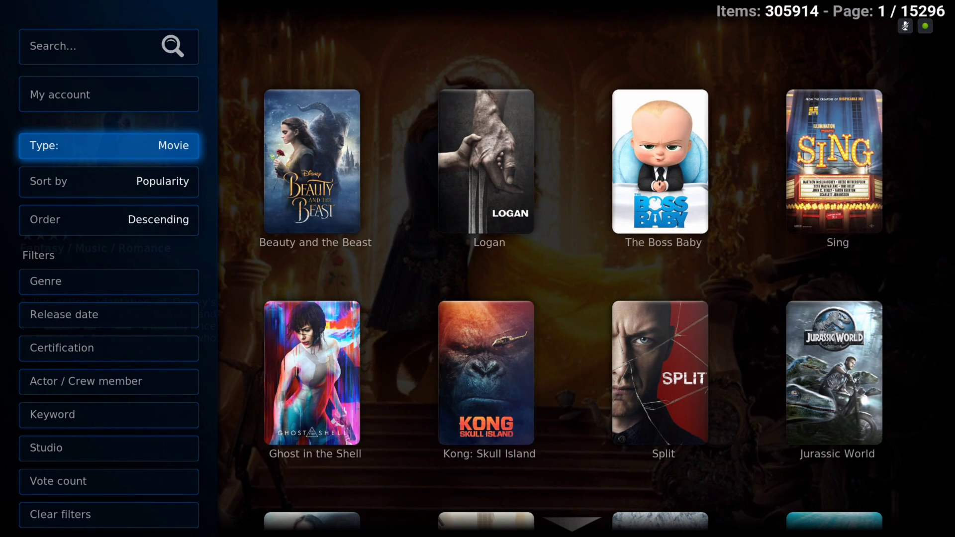
{"action": "key", "text": "Return"}
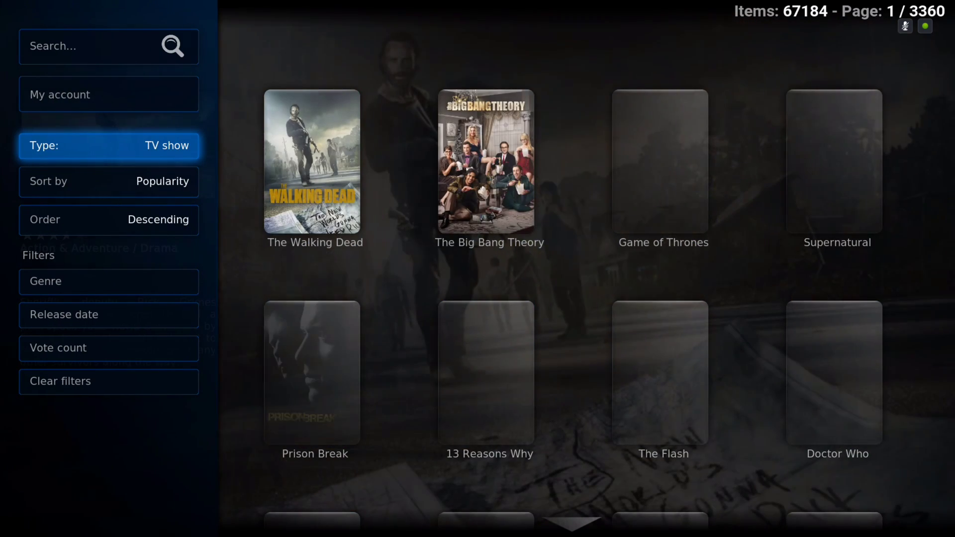
- Browse the TV show grid past Friends and Family Guy to Riverdale
{"action": "key", "text": "Right"}
{"action": "key", "text": "Down"}
{"action": "key", "text": "Down"}
{"action": "key", "text": "Down"}
{"action": "key", "text": "Down"}
{"action": "key", "text": "Down"}
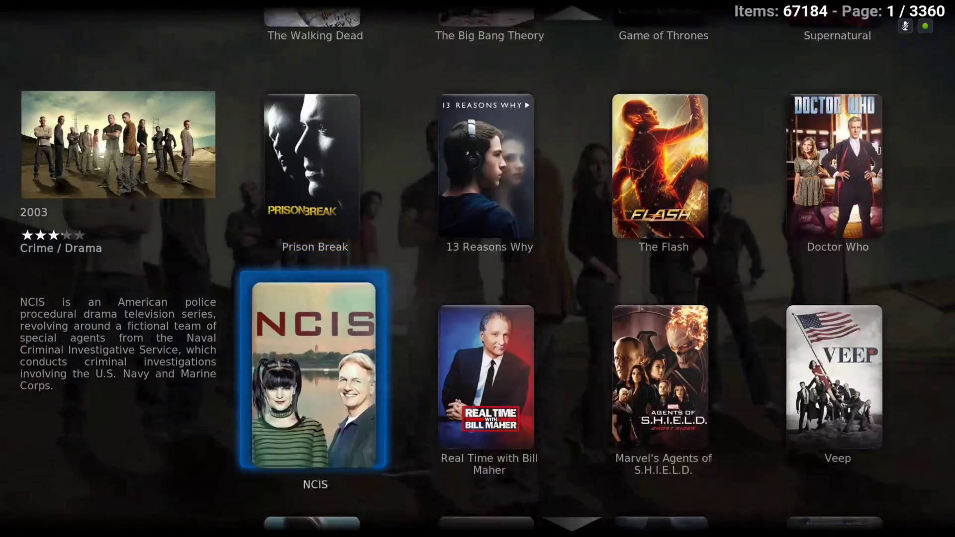
{"action": "key", "text": "Down"}
{"action": "key", "text": "Down"}
{"action": "key", "text": "Down"}
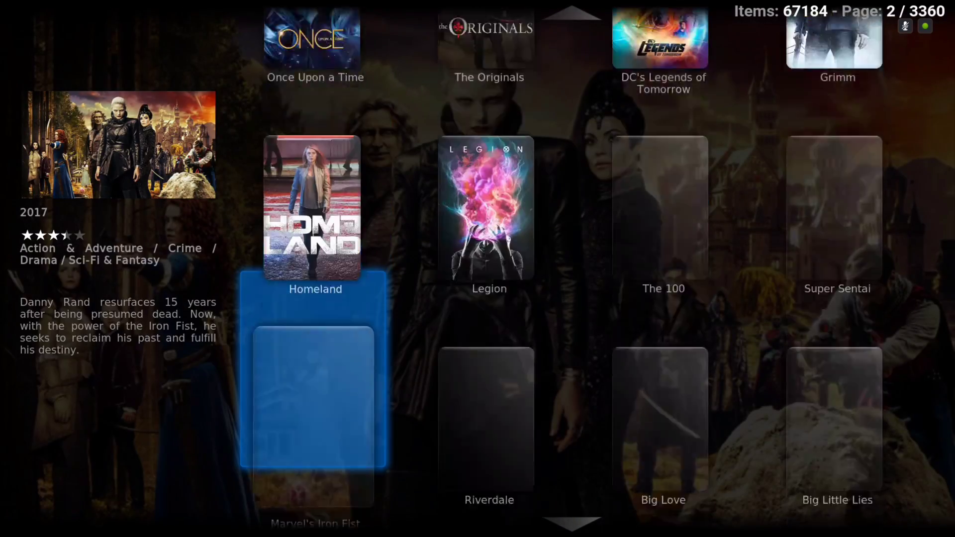
{"action": "key", "text": "Right"}
{"action": "key", "text": "Right"}
{"action": "key", "text": "Left"}
{"action": "key", "text": "Up"}
{"action": "key", "text": "Up"}
{"action": "key", "text": "Down"}
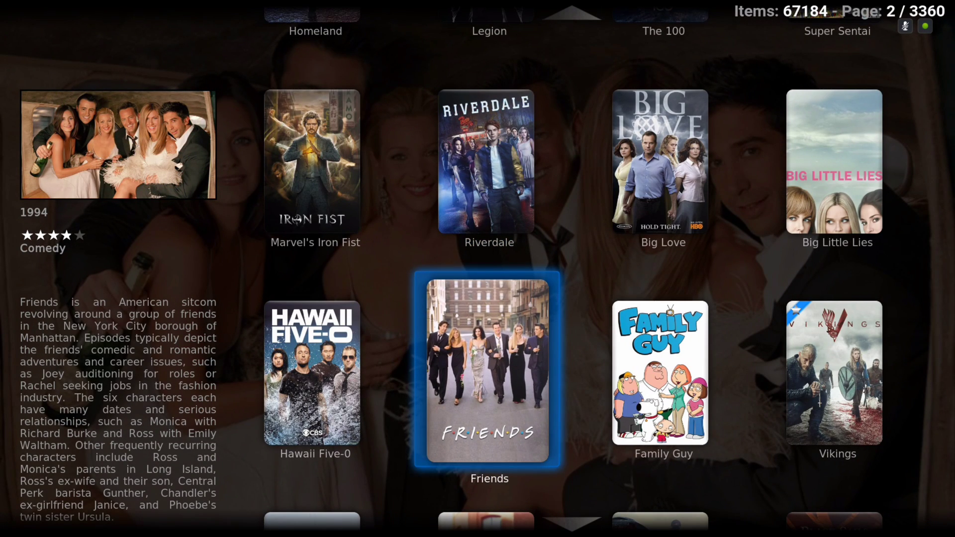
{"action": "key", "text": "Up"}
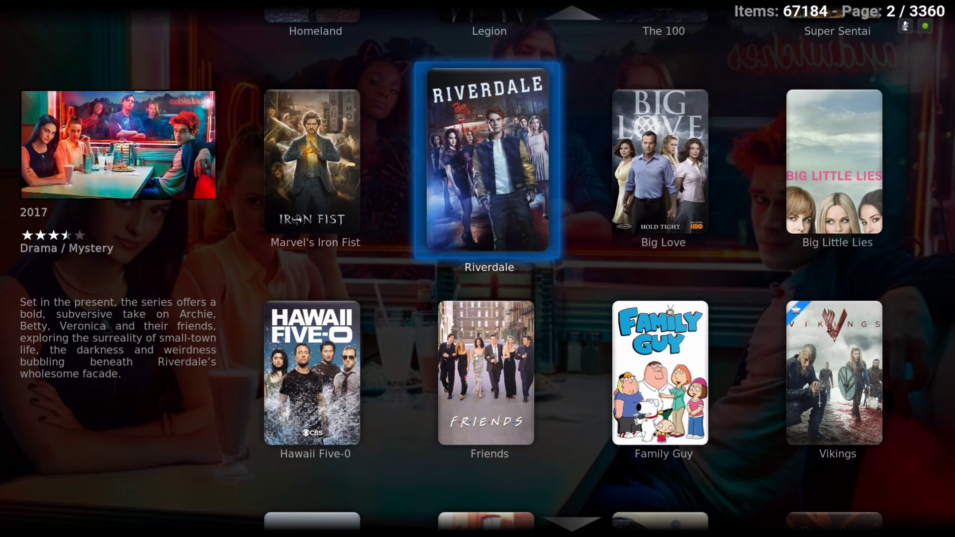
- Add Riverdale to the library through its context menu
{"action": "key", "text": "Return"}
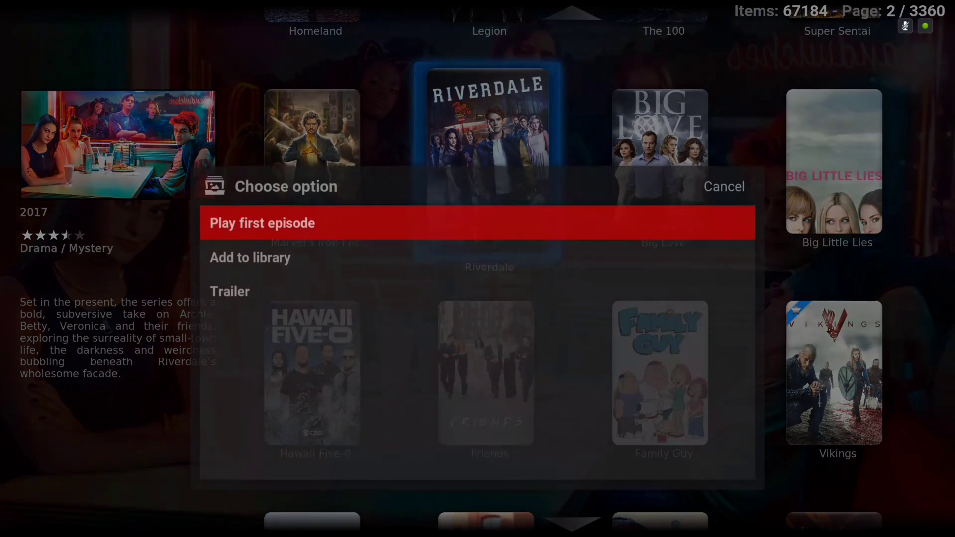
{"action": "key", "text": "Down"}
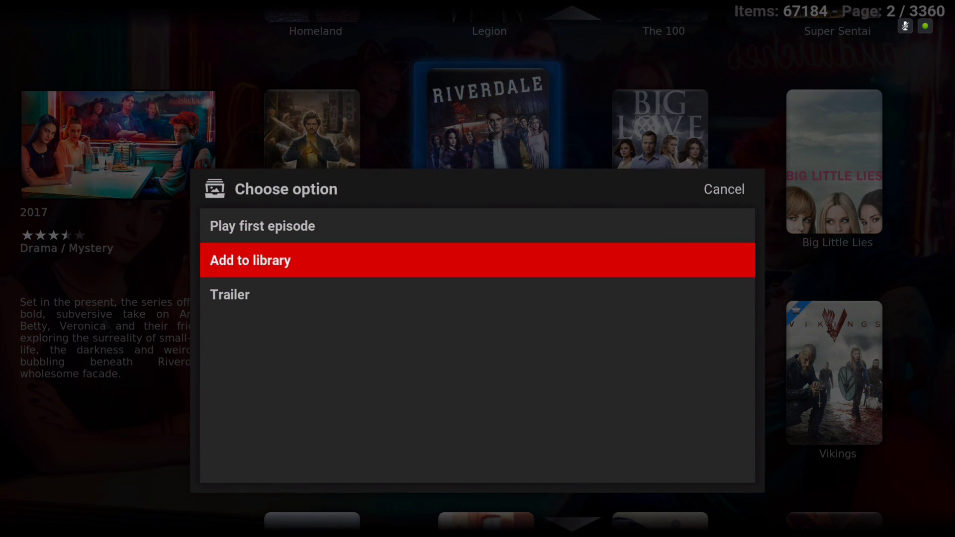
{"action": "key", "text": "Return"}
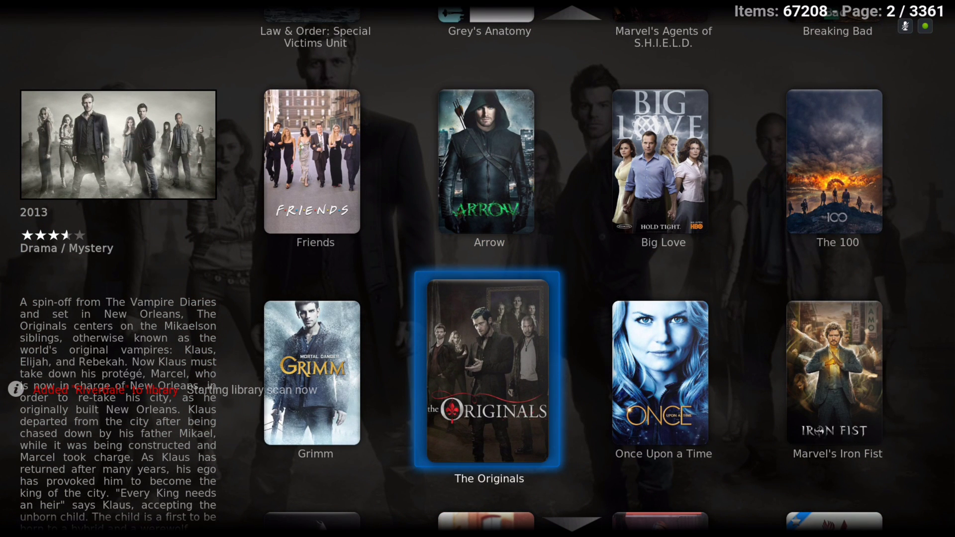
- Reopen the Filters sidebar and move past the sort and order settings up to Search
{"action": "key", "text": "Up"}
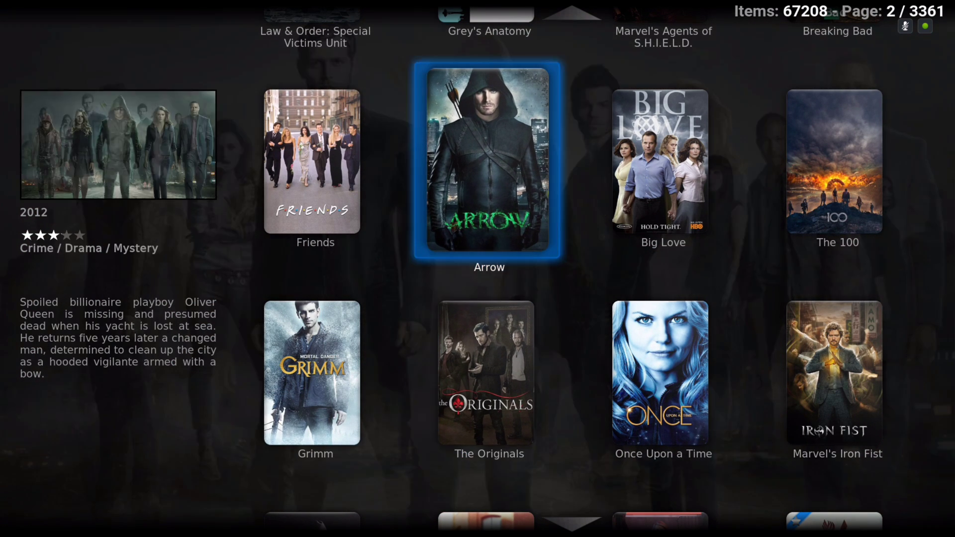
{"action": "key", "text": "Left"}
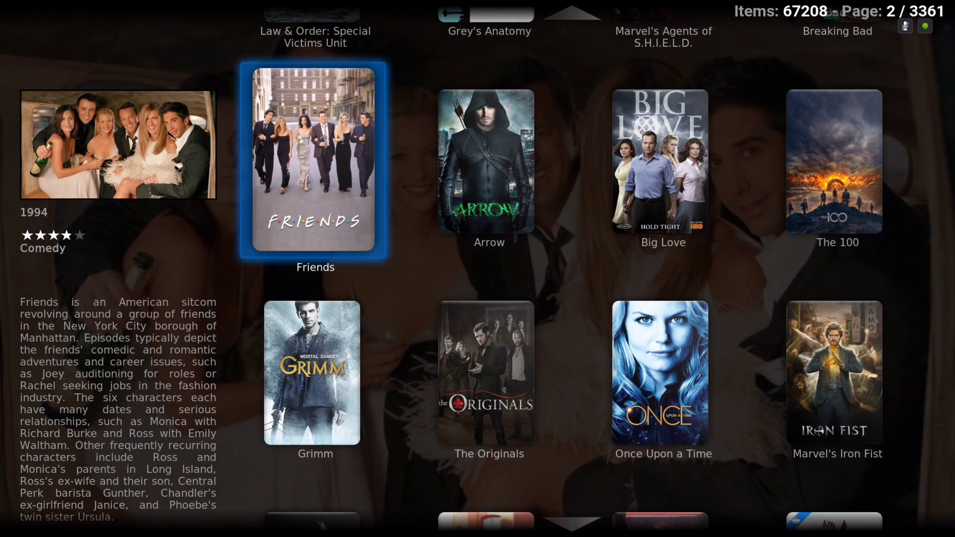
{"action": "key", "text": "Left"}
{"action": "key", "text": "Down"}
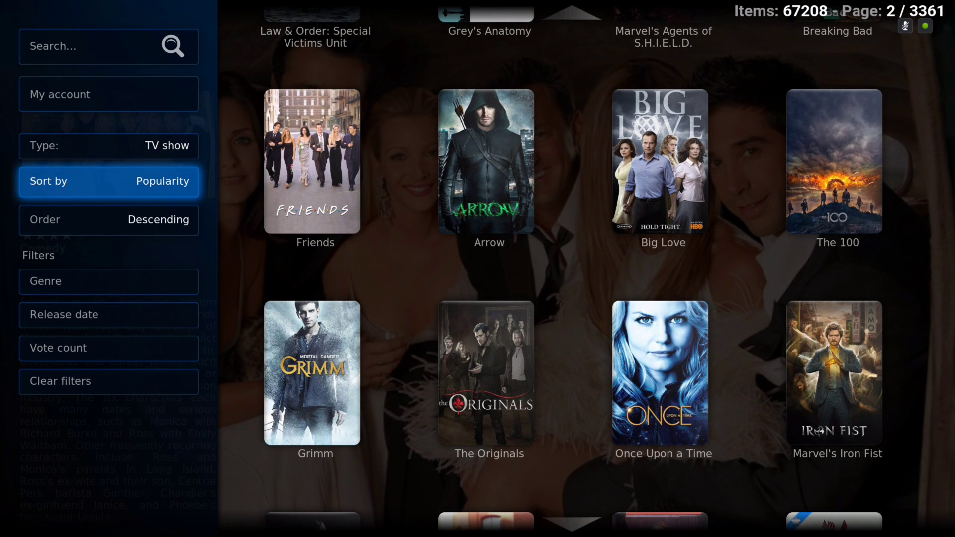
{"action": "key", "text": "Down"}
{"action": "key", "text": "Down"}
{"action": "key", "text": "Down"}
{"action": "key", "text": "Down"}
{"action": "key", "text": "Down"}
{"action": "key", "text": "Up"}
{"action": "key", "text": "Up"}
{"action": "key", "text": "Up"}
{"action": "key", "text": "Up"}
{"action": "key", "text": "Up"}
{"action": "key", "text": "Up"}
{"action": "key", "text": "Up"}
{"action": "key", "text": "Up"}
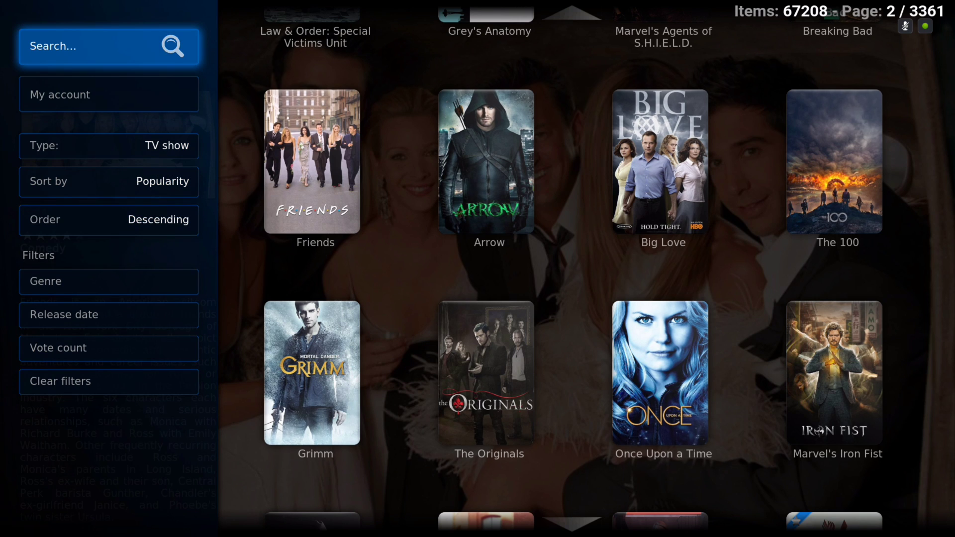
- Start a new search and switch from the numeric keypad to the KEYB CLASSIC keyboard
{"action": "key", "text": "Return"}
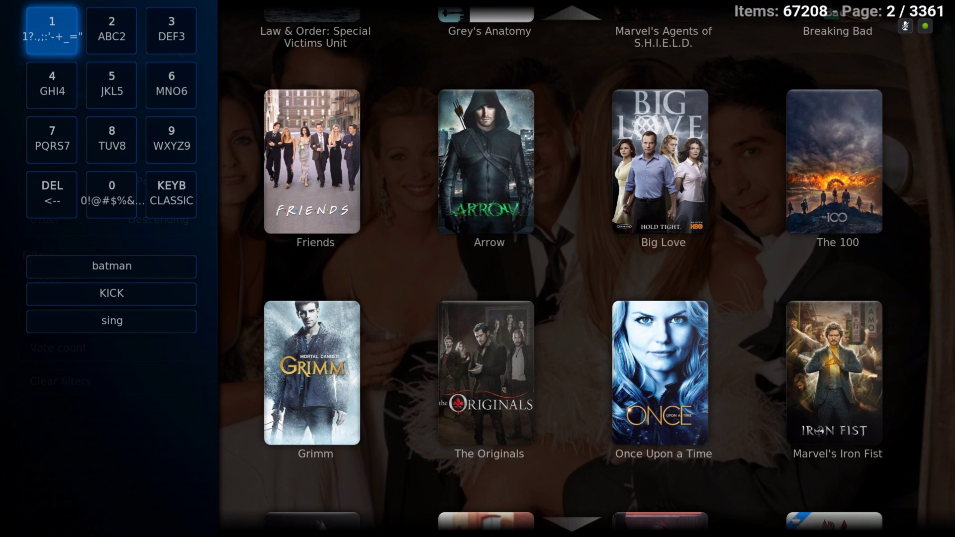
{"action": "key", "text": "Down"}
{"action": "key", "text": "Down"}
{"action": "key", "text": "Right"}
{"action": "key", "text": "Right"}
{"action": "key", "text": "Up"}
{"action": "key", "text": "Up"}
{"action": "key", "text": "Left"}
{"action": "key", "text": "Left"}
{"action": "key", "text": "Down"}
{"action": "key", "text": "Down"}
{"action": "key", "text": "Down"}
{"action": "key", "text": "Right"}
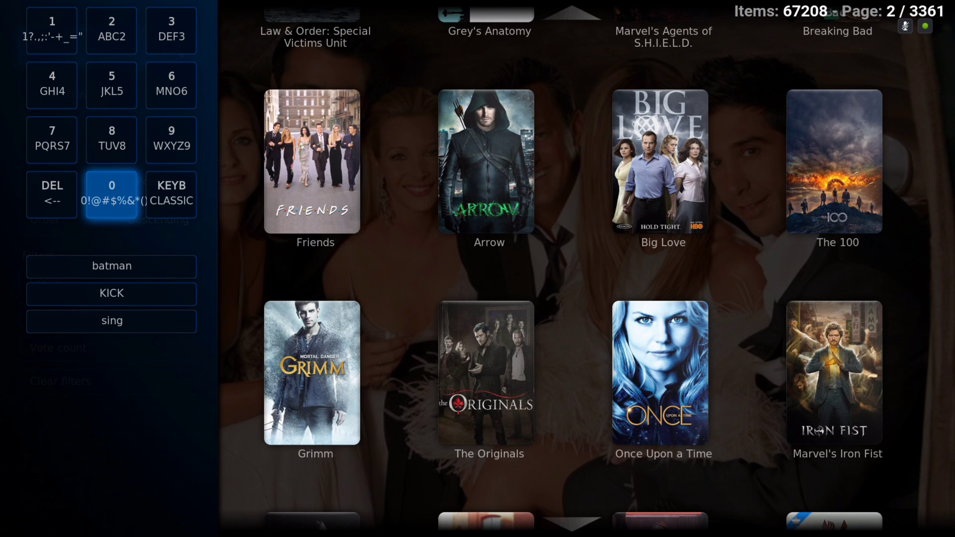
{"action": "key", "text": "Right"}
{"action": "key", "text": "Left"}
{"action": "key", "text": "Right"}
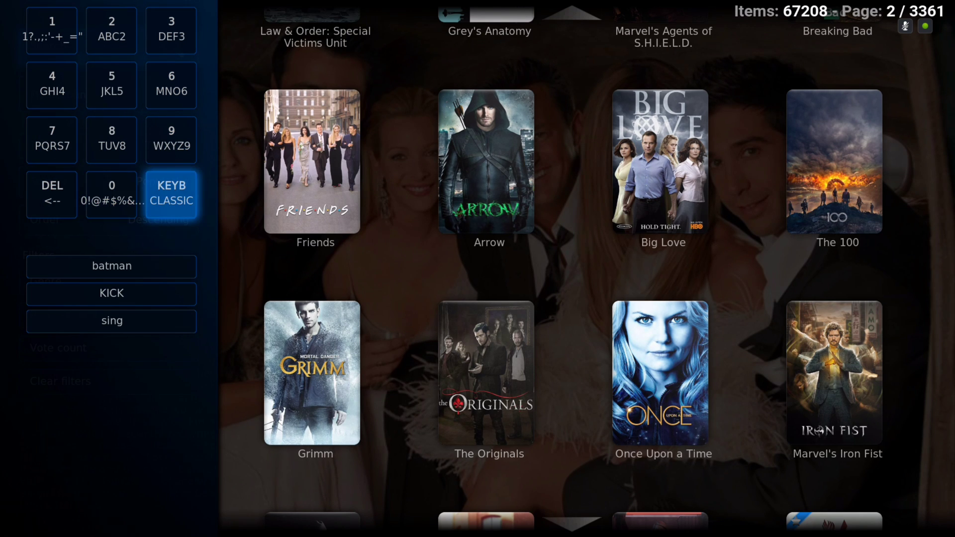
{"action": "key", "text": "Return"}
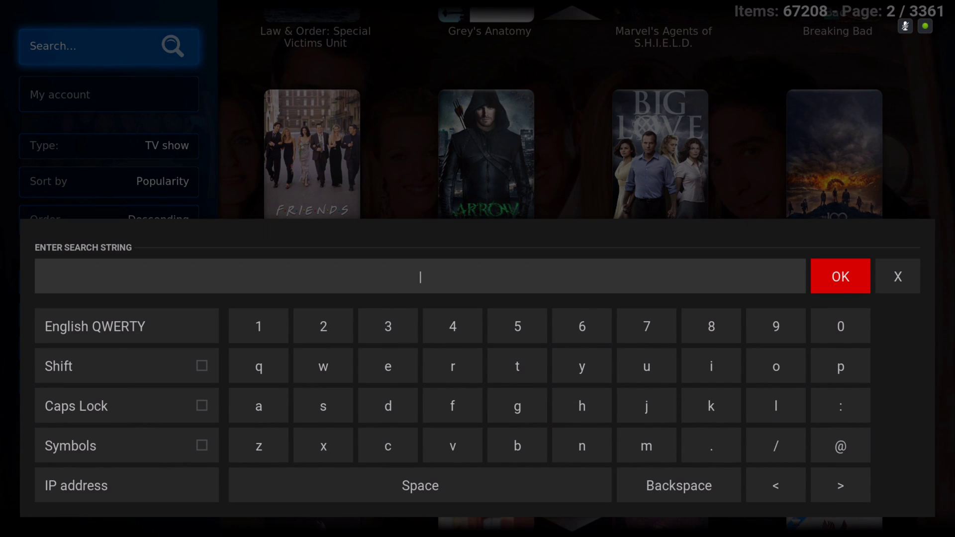
- Enter 'batman' on the QWERTY keyboard and run the search
{"action": "key", "text": "Down"}
{"action": "key", "text": "Down"}
{"action": "key", "text": "Right"}
{"action": "key", "text": "Right"}
{"action": "key", "text": "Right"}
{"action": "key", "text": "Right"}
{"action": "key", "text": "Down"}
{"action": "key", "text": "Down"}
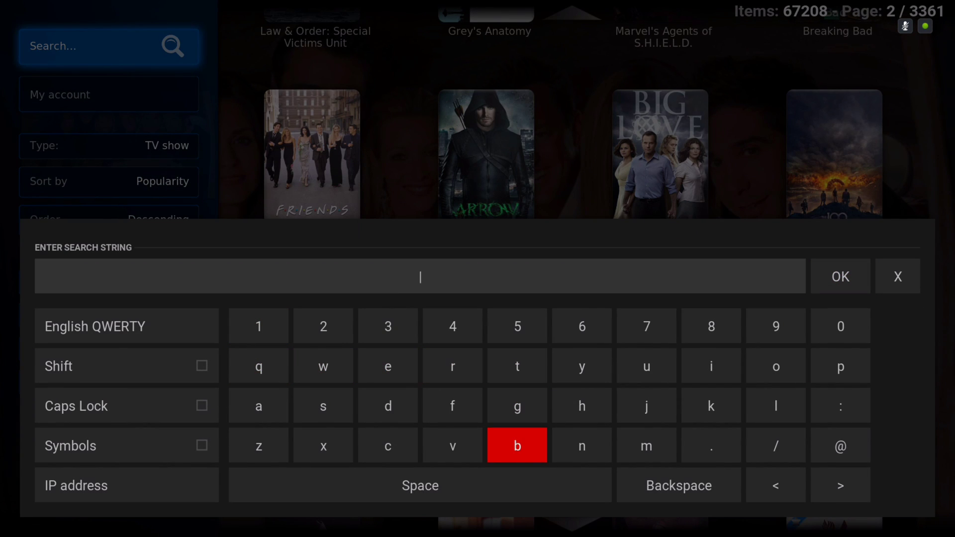
{"action": "key", "text": "Return"}
{"action": "key", "text": "Left"}
{"action": "key", "text": "Left"}
{"action": "key", "text": "Left"}
{"action": "key", "text": "Left"}
{"action": "key", "text": "Left"}
{"action": "key", "text": "Up"}
{"action": "key", "text": "Right"}
{"action": "key", "text": "Return"}
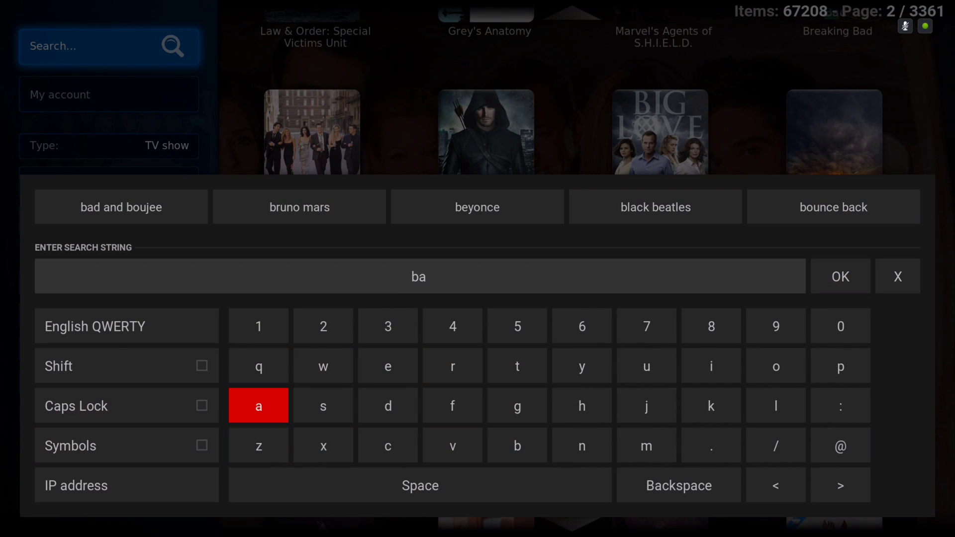
{"action": "key", "text": "Right"}
{"action": "key", "text": "Right"}
{"action": "key", "text": "Right"}
{"action": "key", "text": "Right"}
{"action": "key", "text": "Up"}
{"action": "key", "text": "Return"}
{"action": "key", "text": "Down"}
{"action": "key", "text": "Down"}
{"action": "key", "text": "Right"}
{"action": "key", "text": "Right"}
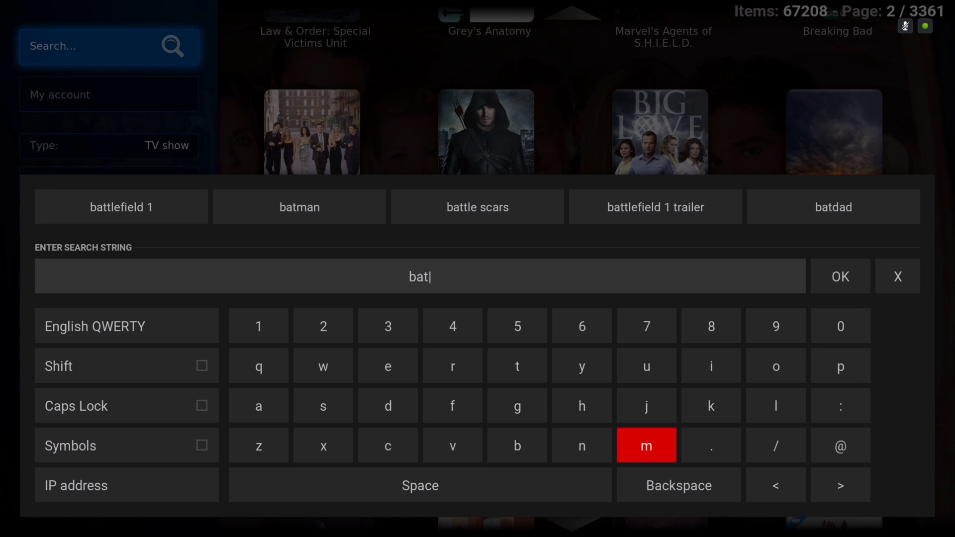
{"action": "key", "text": "Return"}
{"action": "key", "text": "Left"}
{"action": "key", "text": "Left"}
{"action": "key", "text": "Left"}
{"action": "key", "text": "Left"}
{"action": "key", "text": "Left"}
{"action": "key", "text": "Left"}
{"action": "key", "text": "Up"}
{"action": "key", "text": "Return"}
{"action": "key", "text": "Down"}
{"action": "key", "text": "Right"}
{"action": "key", "text": "Right"}
{"action": "key", "text": "Right"}
{"action": "key", "text": "Right"}
{"action": "key", "text": "Right"}
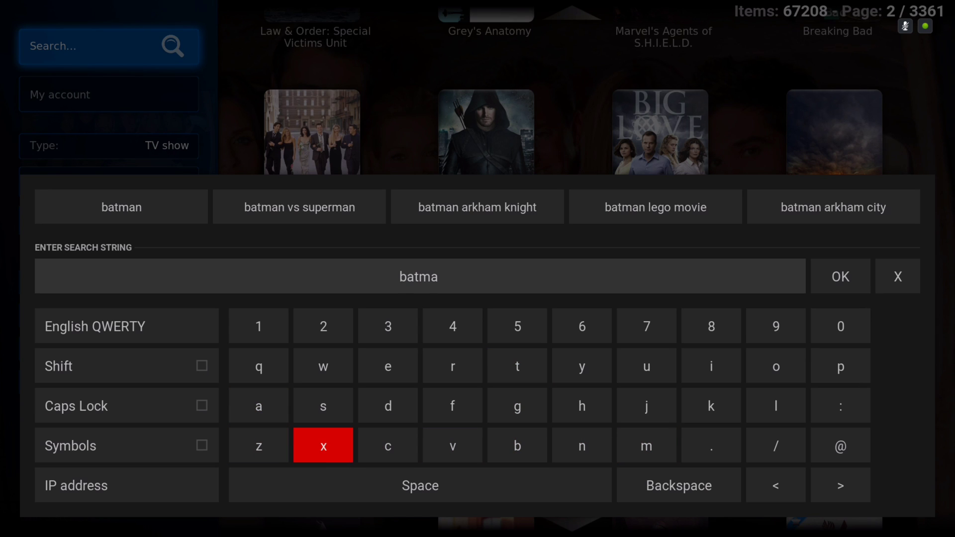
{"action": "key", "text": "Return"}
{"action": "key", "text": "Up"}
{"action": "key", "text": "Up"}
{"action": "key", "text": "Up"}
{"action": "key", "text": "Up"}
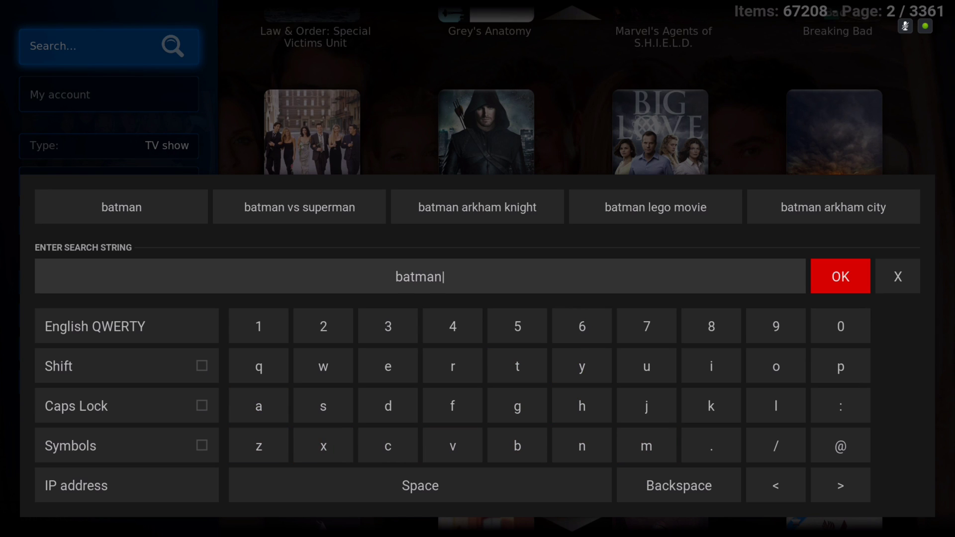
{"action": "key", "text": "Return"}
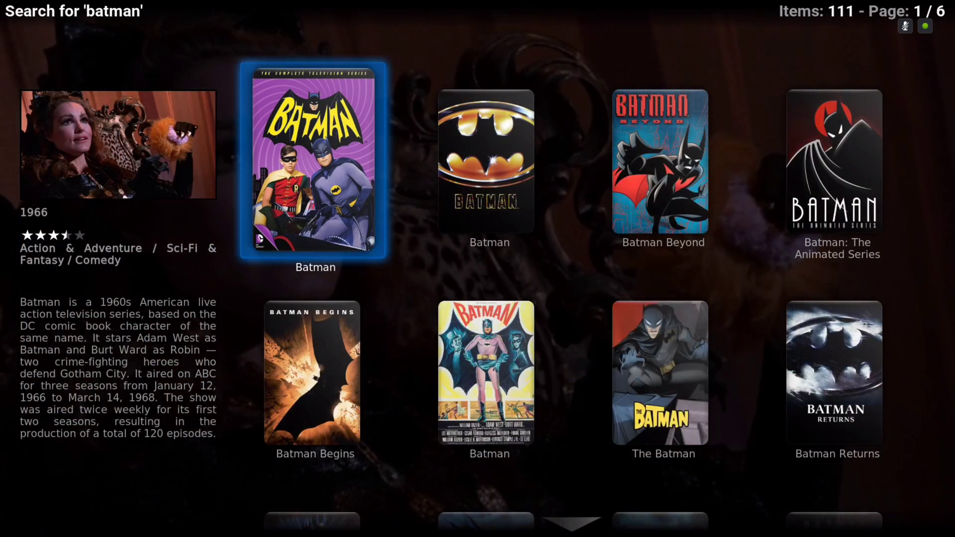
- Browse the batman results, from Batman Begins and Batman & Robin to Beware the Batman
{"action": "key", "text": "Right"}
{"action": "key", "text": "Left"}
{"action": "key", "text": "Right"}
{"action": "key", "text": "Down"}
{"action": "key", "text": "Left"}
{"action": "key", "text": "Down"}
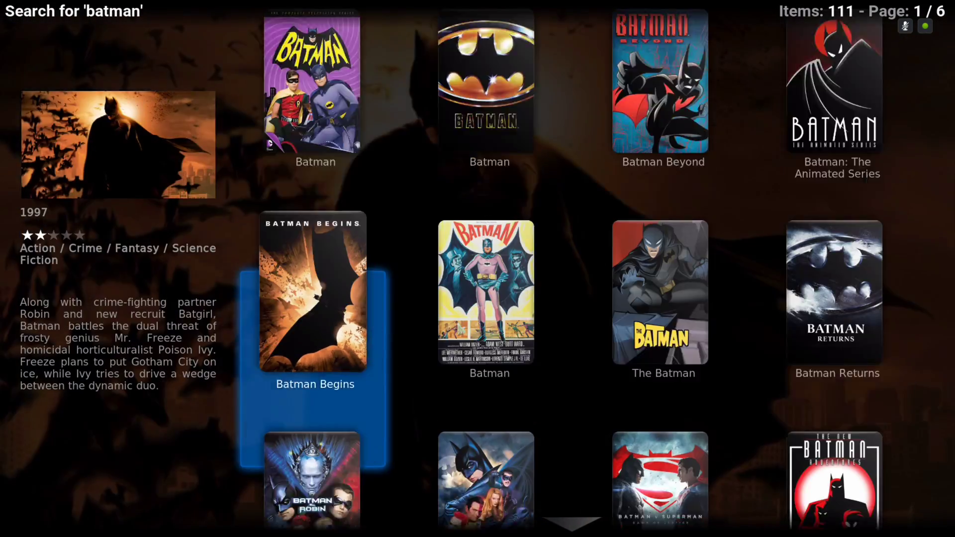
{"action": "key", "text": "Down"}
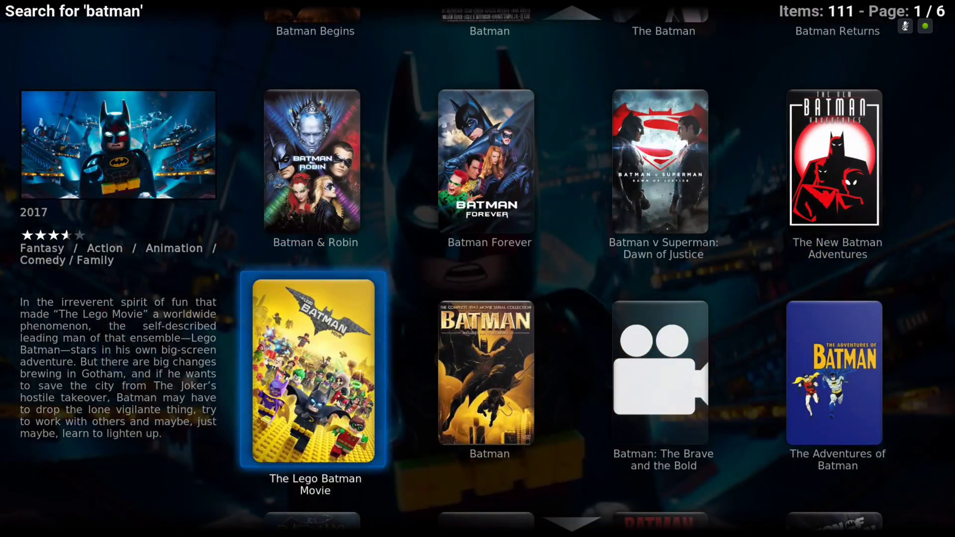
{"action": "key", "text": "Right"}
{"action": "key", "text": "Right"}
{"action": "key", "text": "Down"}
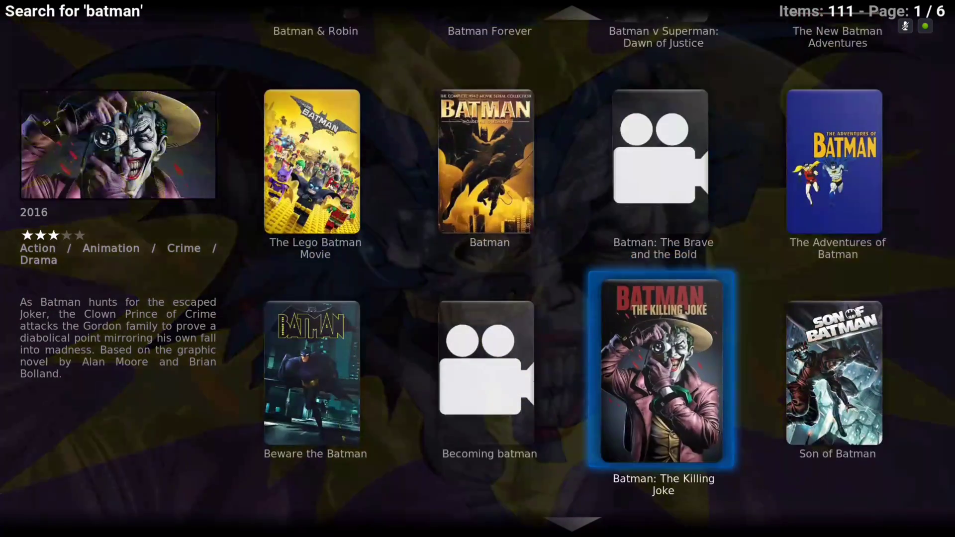
{"action": "key", "text": "Left"}
{"action": "key", "text": "Left"}
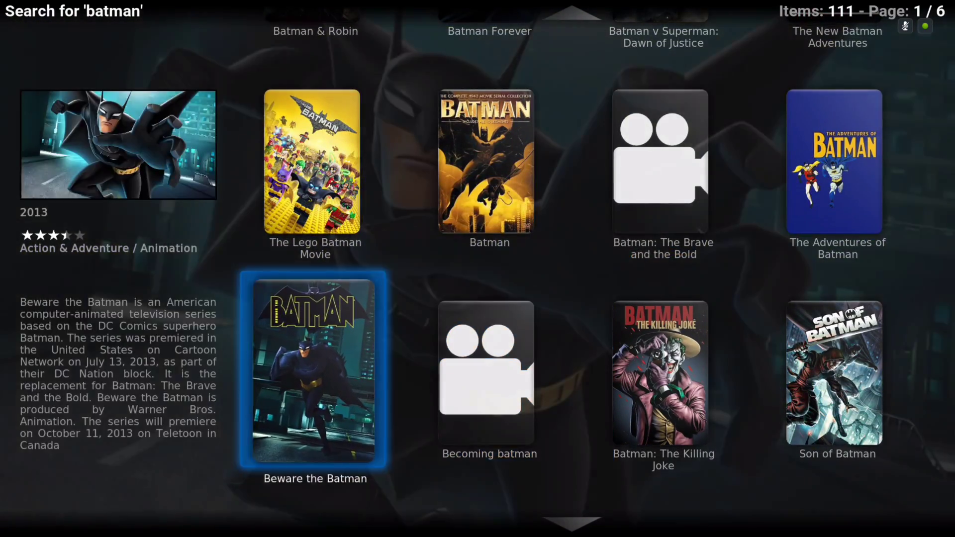
{"action": "key", "text": "Up"}
{"action": "key", "text": "Up"}
{"action": "key", "text": "Up"}
{"action": "key", "text": "Up"}
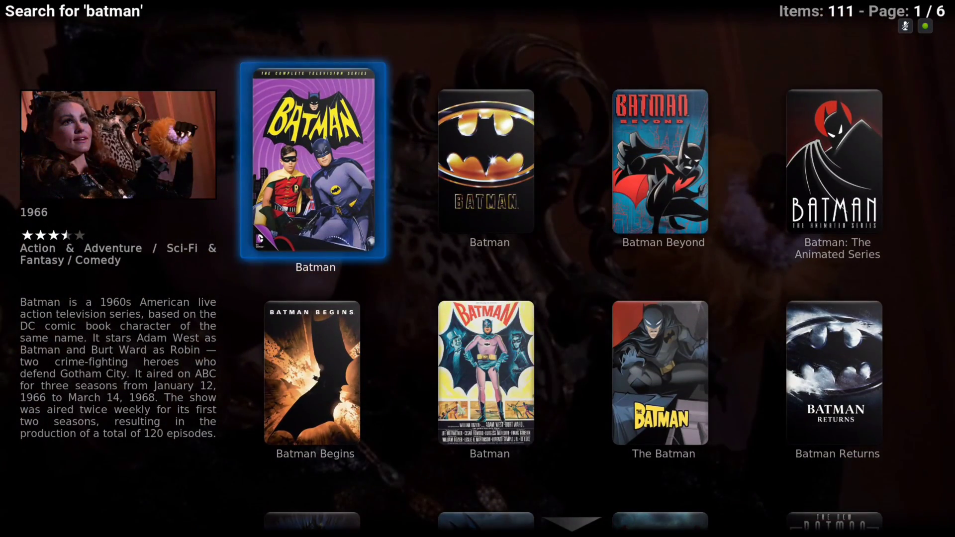
- Exit to the home screen, briefly open the All Videos grid, and back out toward Settings
{"action": "key", "text": "Escape"}
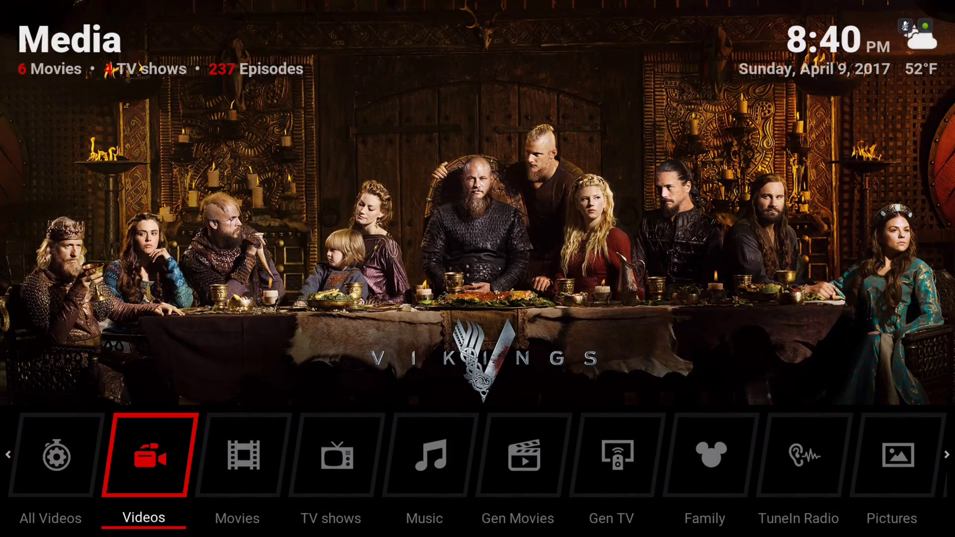
{"action": "key", "text": "Right"}
{"action": "key", "text": "Right"}
{"action": "key", "text": "Left"}
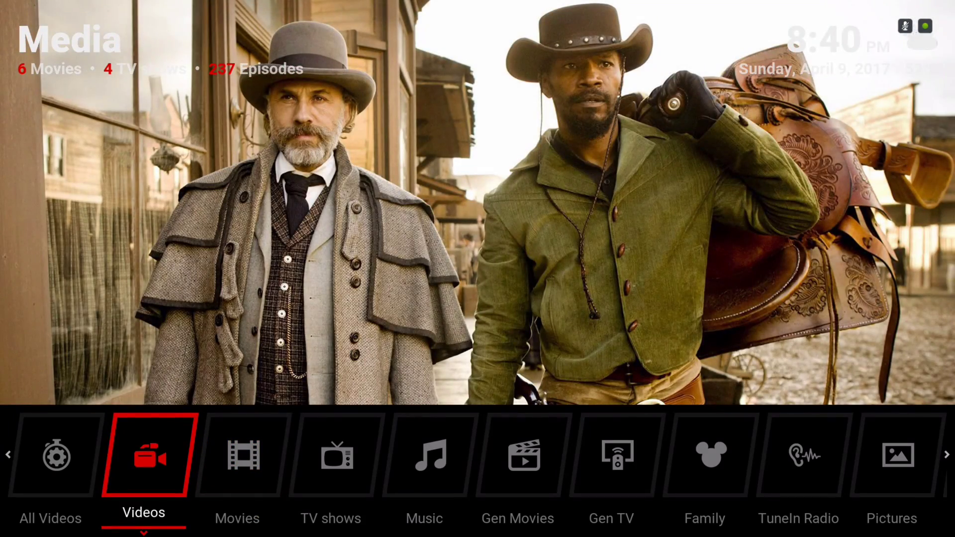
{"action": "key", "text": "Left"}
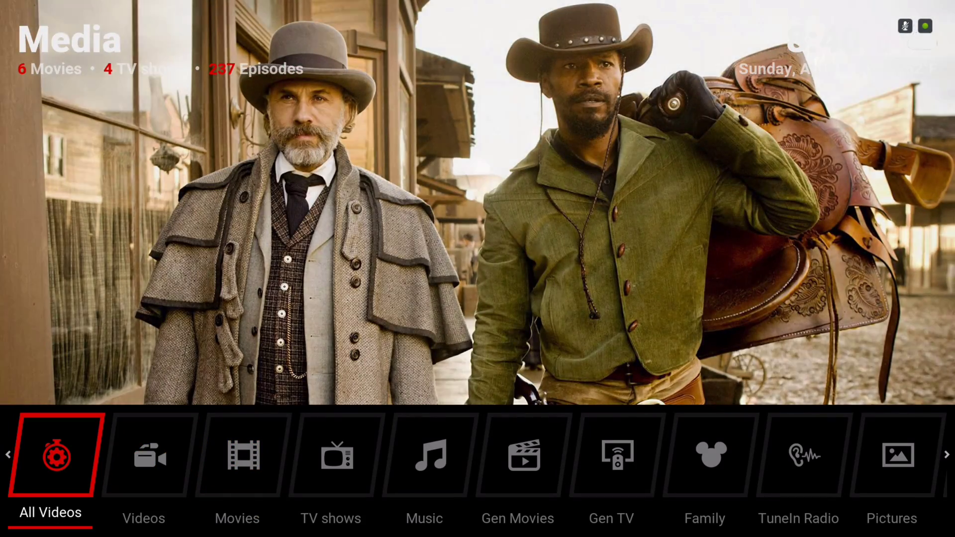
{"action": "key", "text": "Return"}
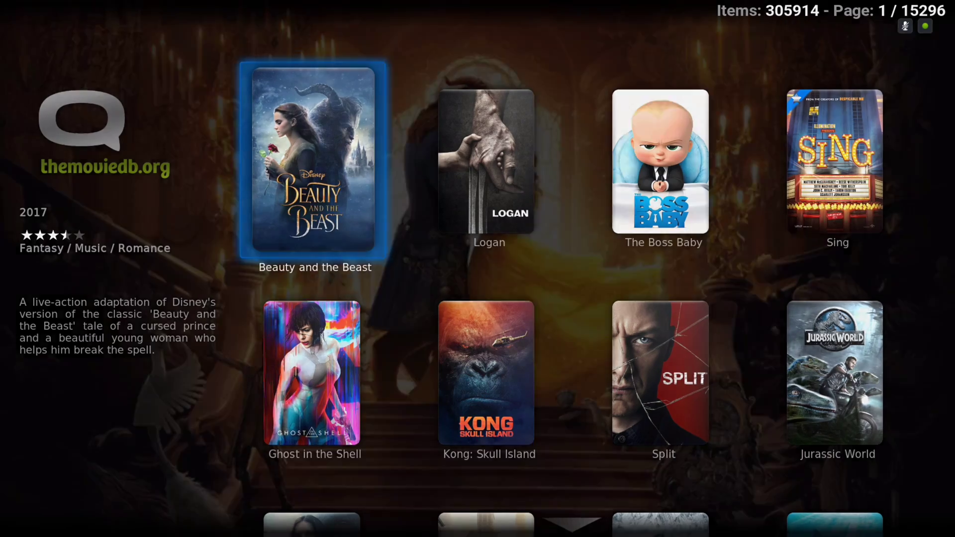
{"action": "key", "text": "BackSpace"}
{"action": "key", "text": "Left"}
{"action": "key", "text": "Left"}
{"action": "key", "text": "Left"}
{"action": "key", "text": "Left"}
{"action": "key", "text": "Left"}
{"action": "key", "text": "Left"}
- Open Settings > Skin settings > Customise home menu
{"action": "key", "text": "Right"}
{"action": "key", "text": "Right"}
{"action": "key", "text": "Right"}
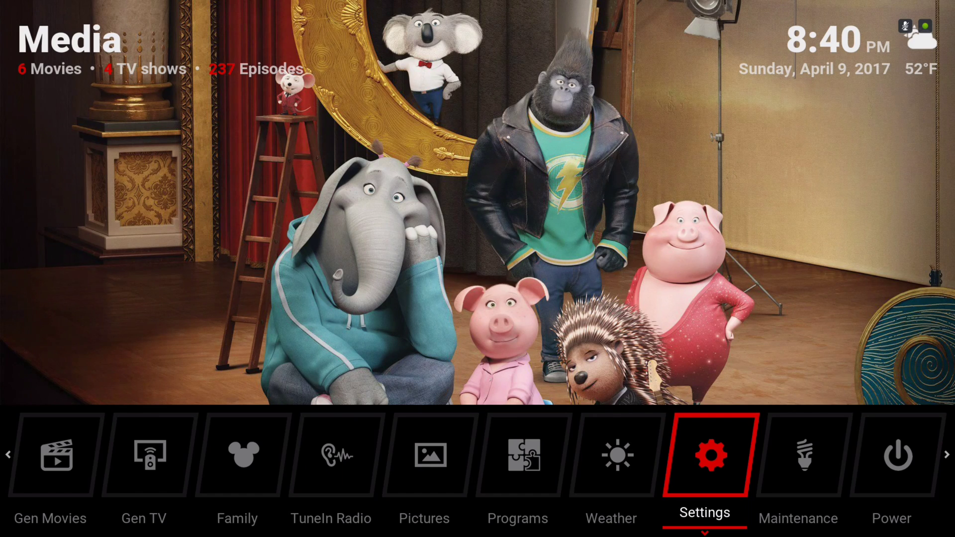
{"action": "key", "text": "Return"}
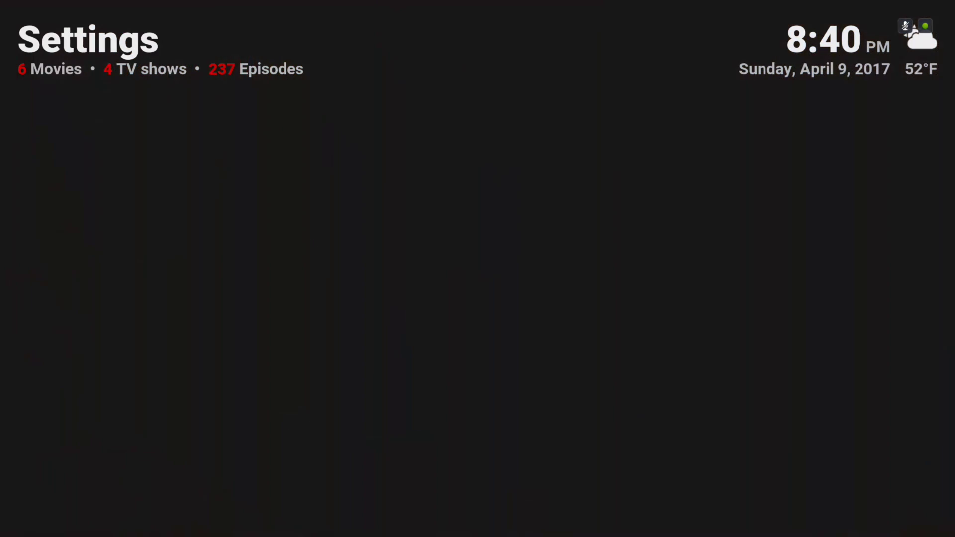
{"action": "key", "text": "Right"}
{"action": "key", "text": "Right"}
{"action": "key", "text": "Right"}
{"action": "key", "text": "Right"}
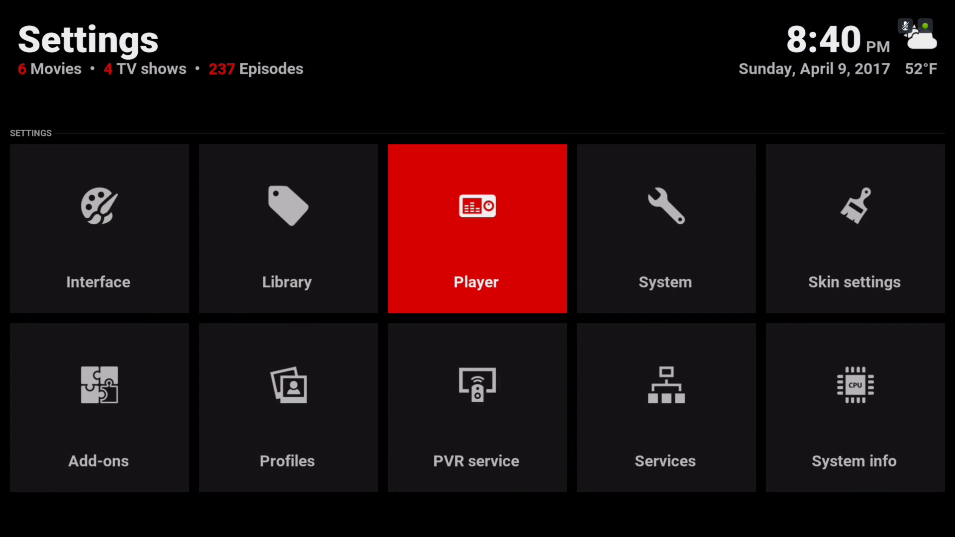
{"action": "key", "text": "Return"}
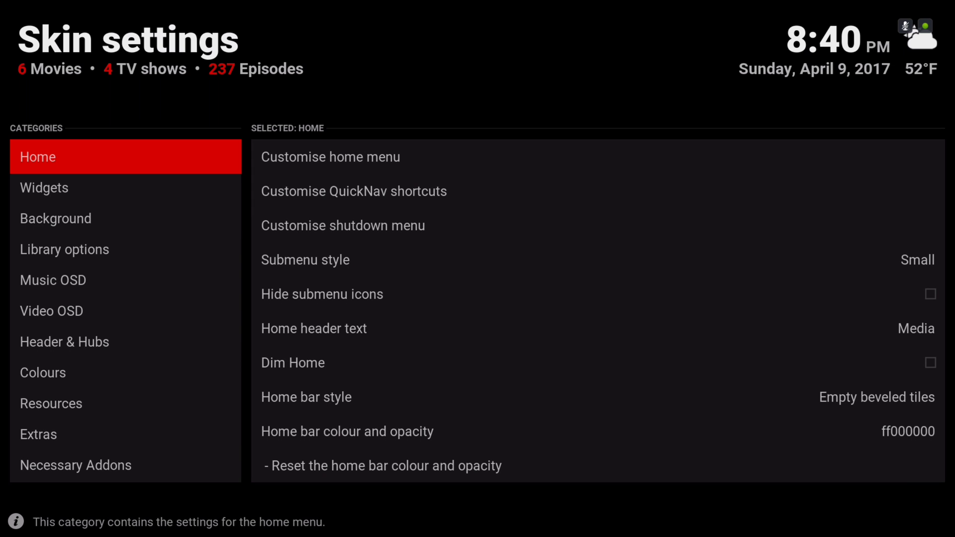
{"action": "key", "text": "Right"}
{"action": "key", "text": "Left"}
{"action": "key", "text": "Right"}
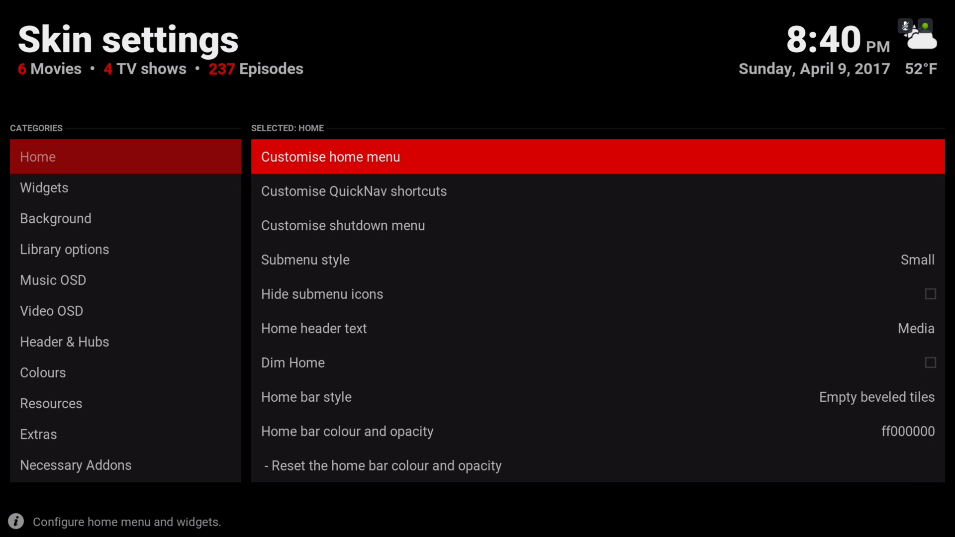
{"action": "key", "text": "Return"}
- Select the Videos menu entry and step down through its properties to Background
{"action": "key", "text": "Left"}
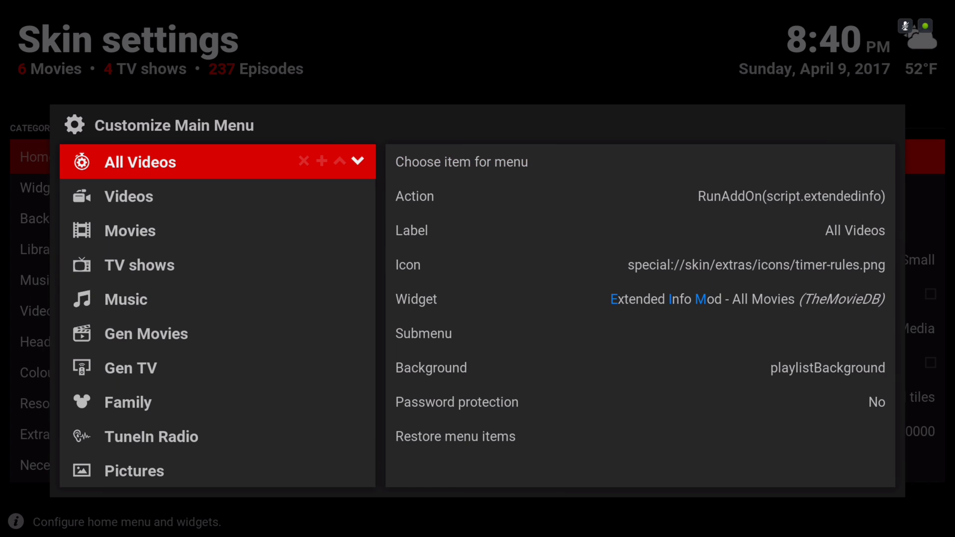
{"action": "key", "text": "Down"}
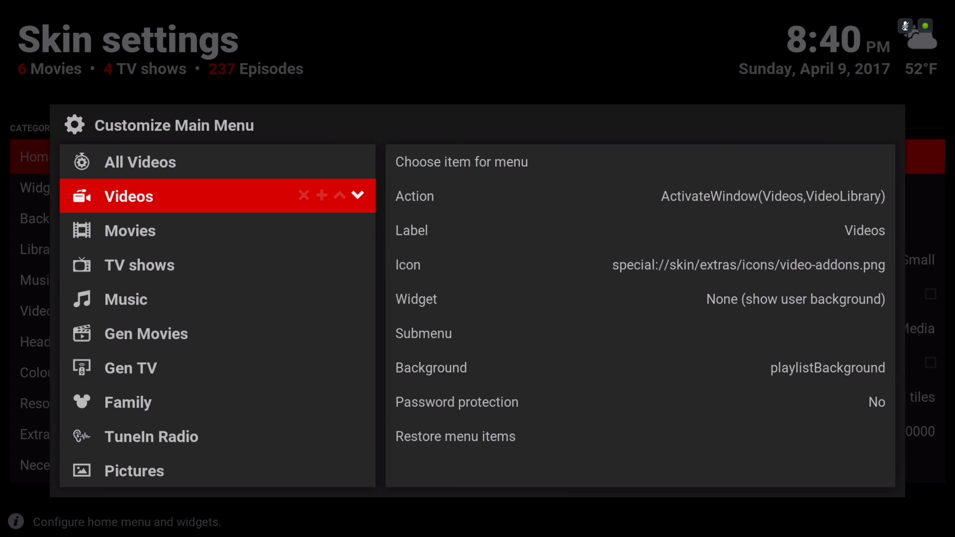
{"action": "key", "text": "Up"}
{"action": "key", "text": "Down"}
{"action": "key", "text": "Down"}
{"action": "key", "text": "Up"}
{"action": "key", "text": "Right"}
{"action": "key", "text": "Down"}
{"action": "key", "text": "Down"}
{"action": "key", "text": "Down"}
{"action": "key", "text": "Down"}
{"action": "key", "text": "Down"}
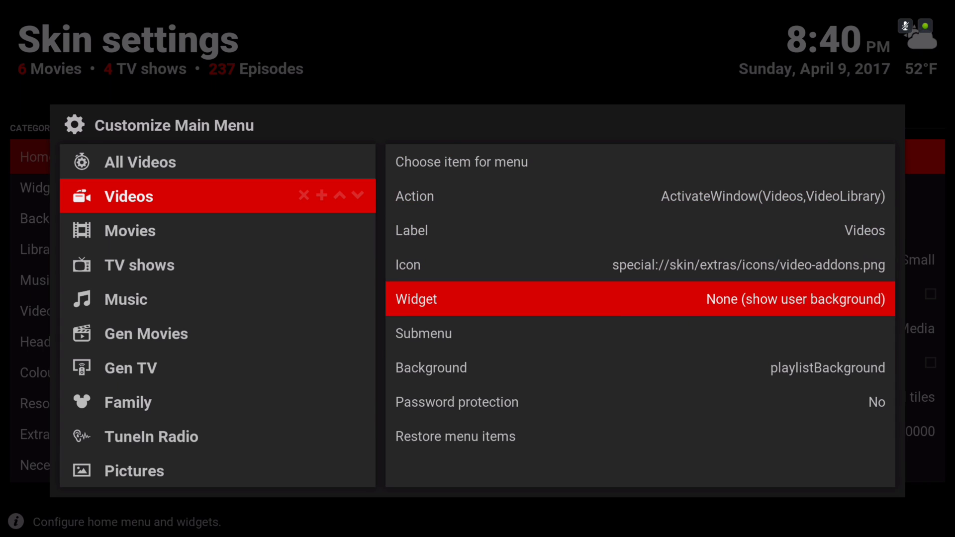
{"action": "key", "text": "Down"}
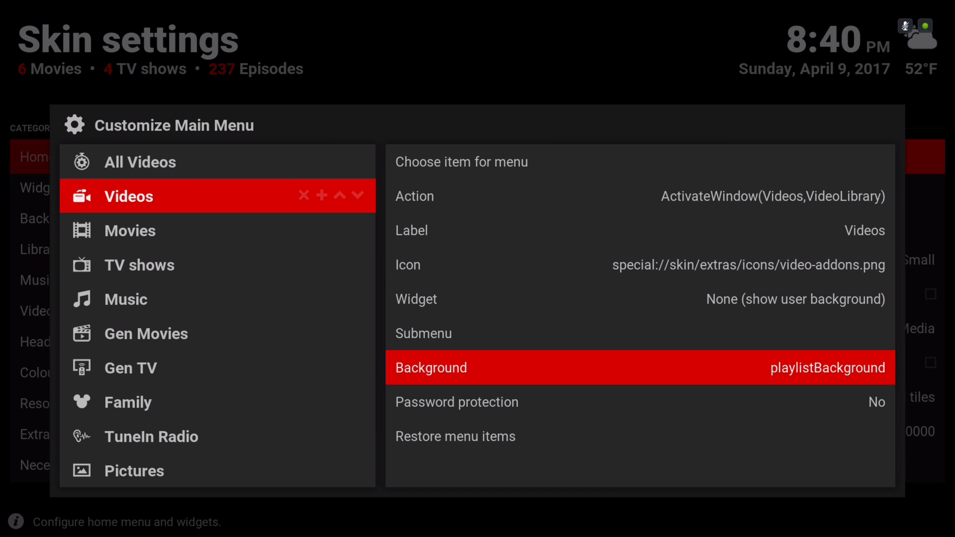
- Browse Videos' background playlists, such as AlbumsWallBackground and New Movies, then pick one
{"action": "key", "text": "Return"}
{"action": "key", "text": "Down"}
{"action": "key", "text": "Down"}
{"action": "key", "text": "Down"}
{"action": "key", "text": "Down"}
{"action": "key", "text": "Down"}
{"action": "key", "text": "Down"}
{"action": "key", "text": "Down"}
{"action": "key", "text": "Down"}
{"action": "key", "text": "Down"}
{"action": "key", "text": "Down"}
{"action": "key", "text": "Up"}
{"action": "key", "text": "Up"}
{"action": "key", "text": "Up"}
{"action": "key", "text": "Up"}
{"action": "key", "text": "Up"}
{"action": "key", "text": "Up"}
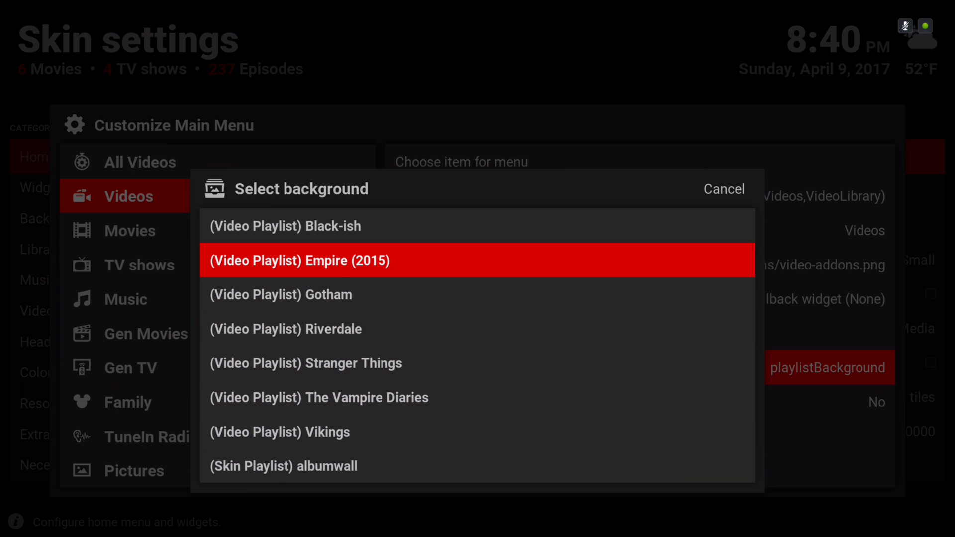
{"action": "key", "text": "Up"}
{"action": "key", "text": "Up"}
{"action": "key", "text": "Down"}
{"action": "key", "text": "Down"}
{"action": "key", "text": "Down"}
{"action": "key", "text": "Down"}
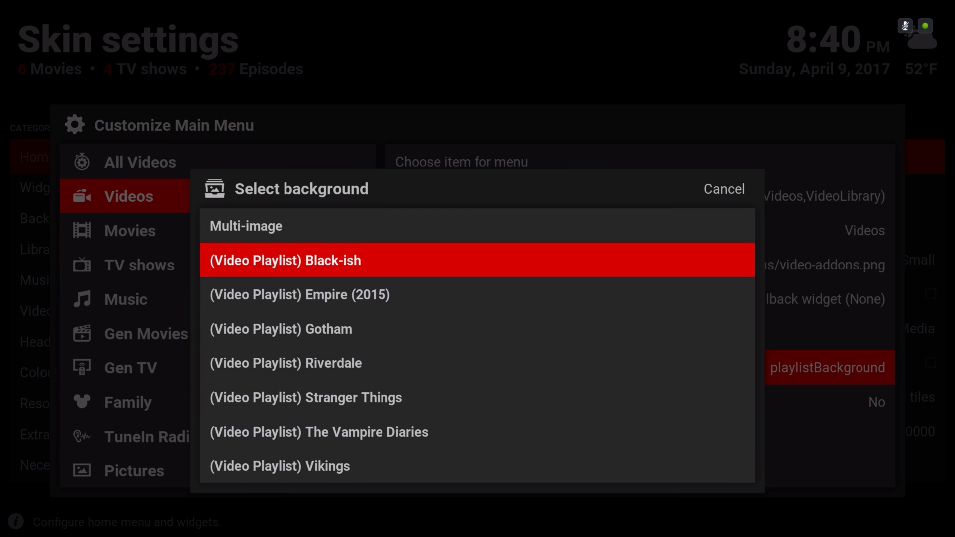
{"action": "key", "text": "Down"}
{"action": "key", "text": "Up"}
{"action": "key", "text": "Down"}
{"action": "key", "text": "Down"}
{"action": "key", "text": "Down"}
{"action": "key", "text": "Down"}
{"action": "key", "text": "Down"}
{"action": "key", "text": "Up"}
{"action": "key", "text": "Up"}
{"action": "key", "text": "Up"}
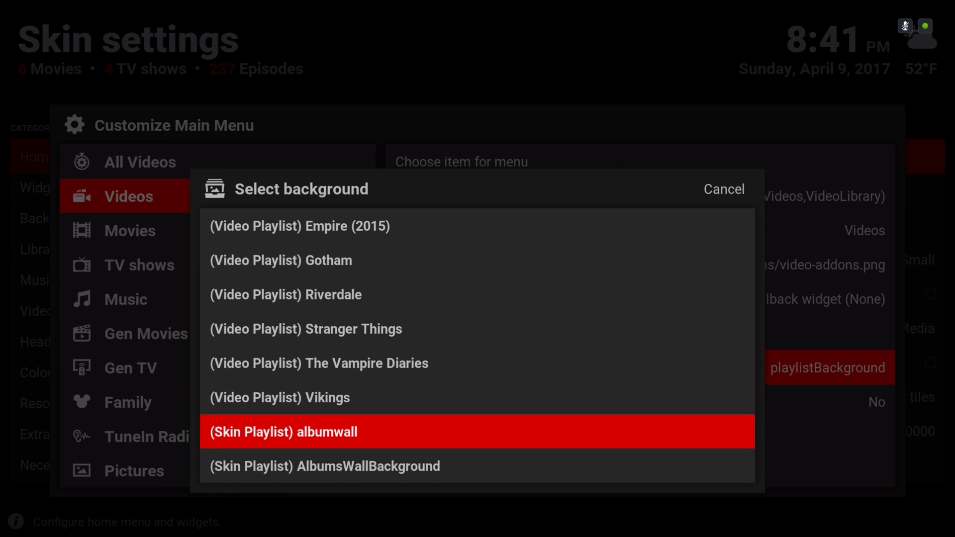
{"action": "key", "text": "Down"}
{"action": "key", "text": "Down"}
{"action": "key", "text": "Down"}
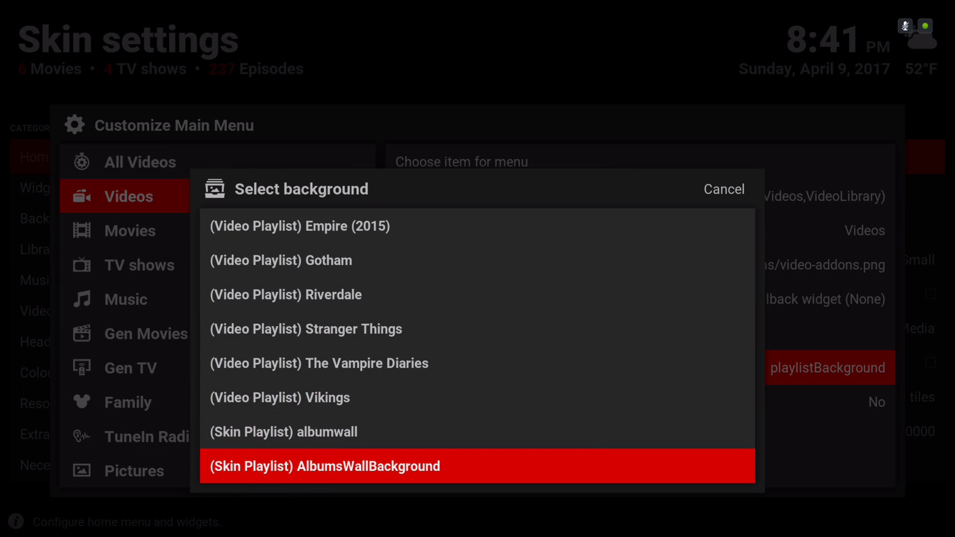
{"action": "key", "text": "Down"}
{"action": "key", "text": "Down"}
{"action": "key", "text": "Down"}
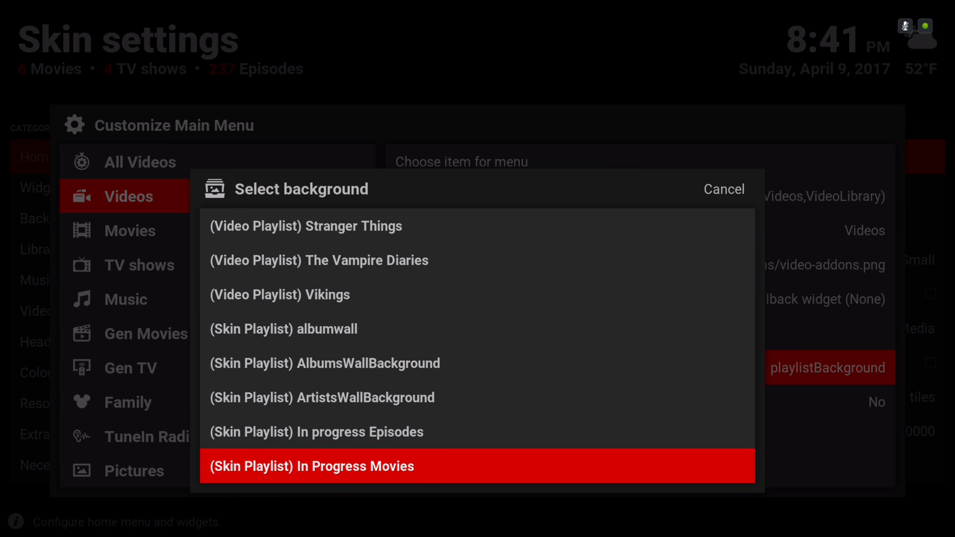
{"action": "key", "text": "Down"}
{"action": "key", "text": "Down"}
{"action": "key", "text": "Down"}
{"action": "key", "text": "Down"}
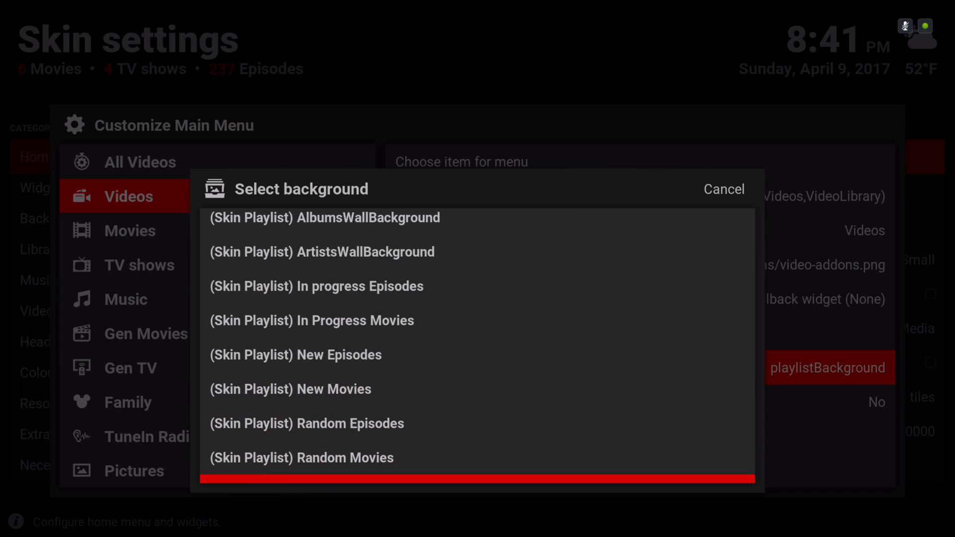
{"action": "key", "text": "Up"}
{"action": "key", "text": "Up"}
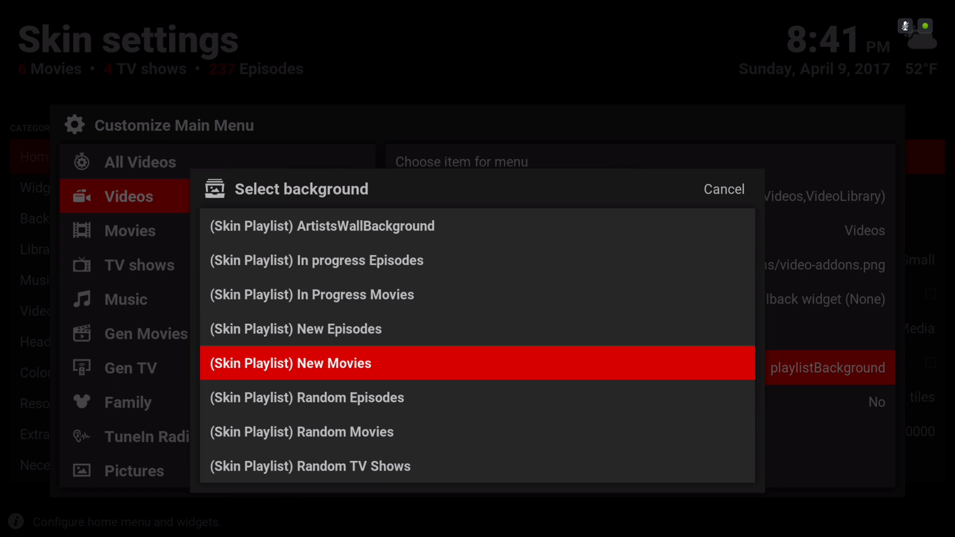
{"action": "key", "text": "Return"}
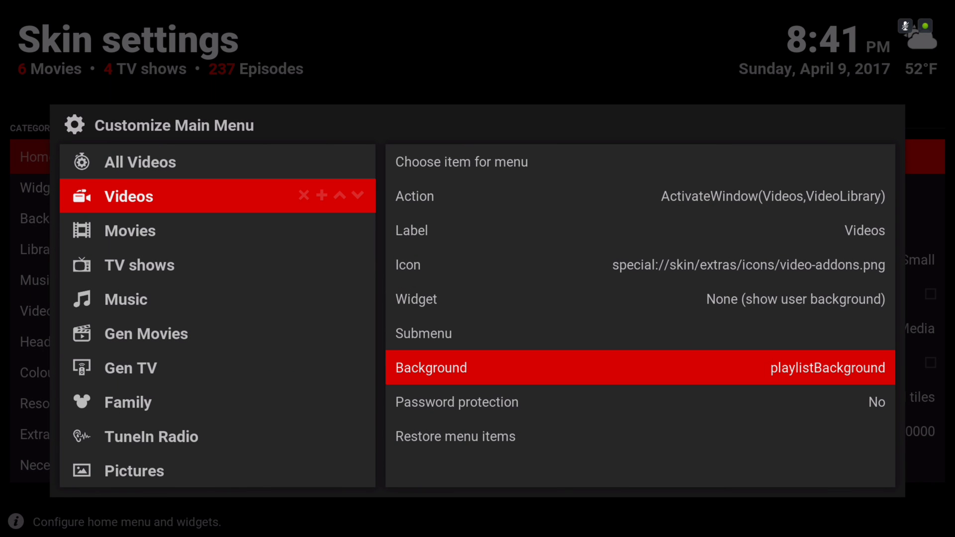
- Back out of Customize Main Menu, Skin settings and Settings to the Media home screen
{"action": "key", "text": "Escape"}
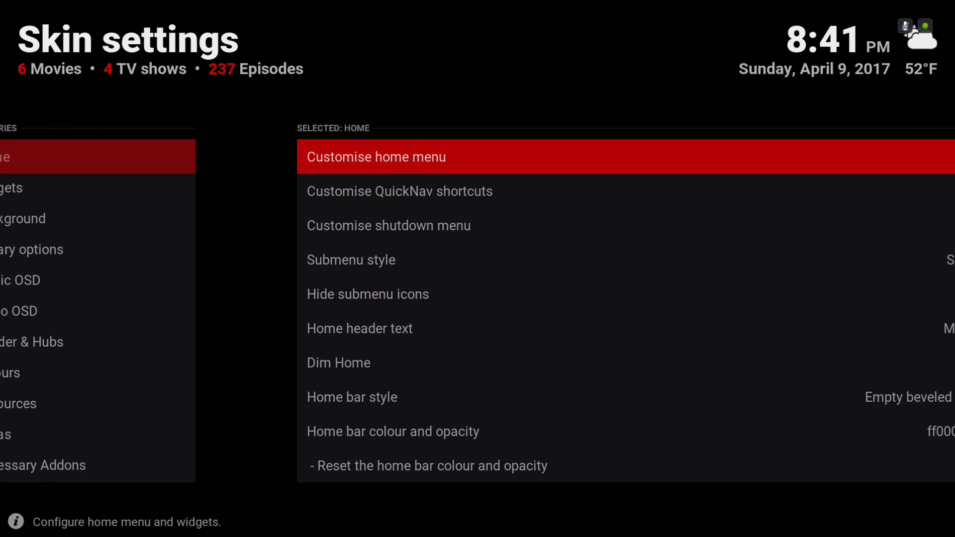
{"action": "key", "text": "Escape"}
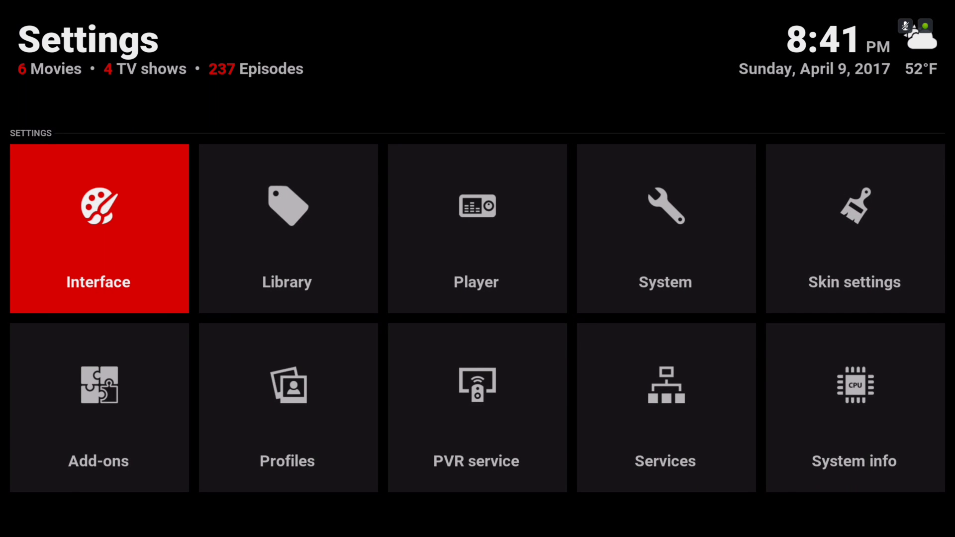
{"action": "key", "text": "Return"}
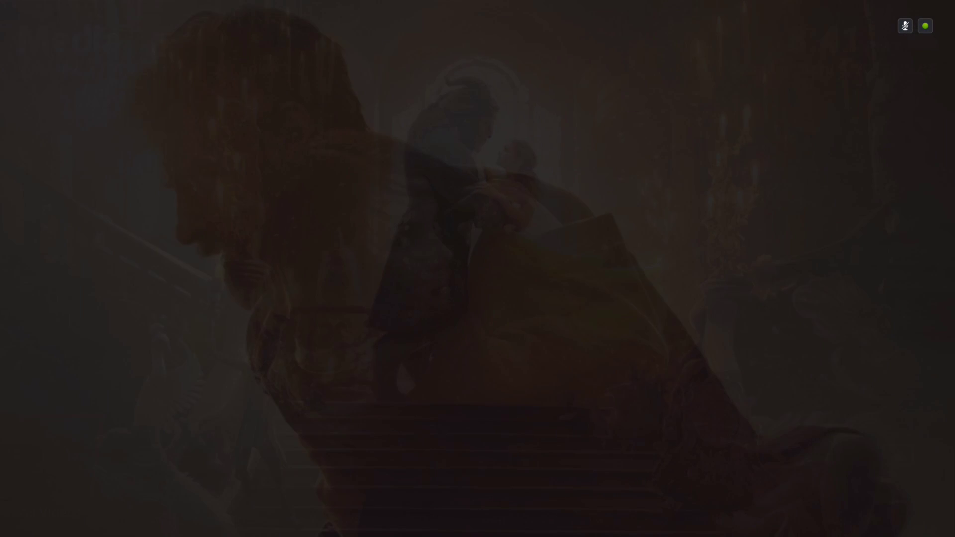
{"action": "key", "text": "Right"}
{"action": "key", "text": "Escape"}
{"action": "key", "text": "Right"}
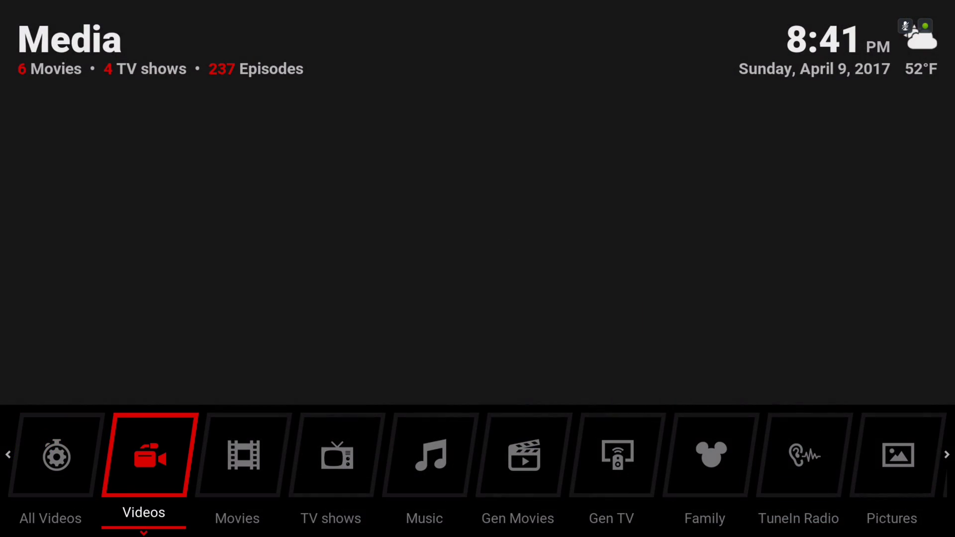
{"action": "key", "text": "Right"}
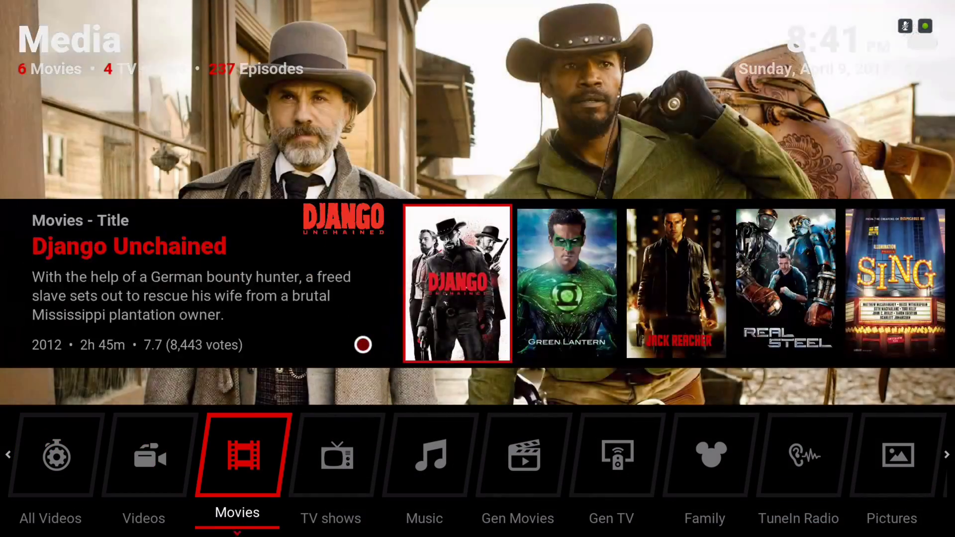
{"action": "key", "text": "Left"}
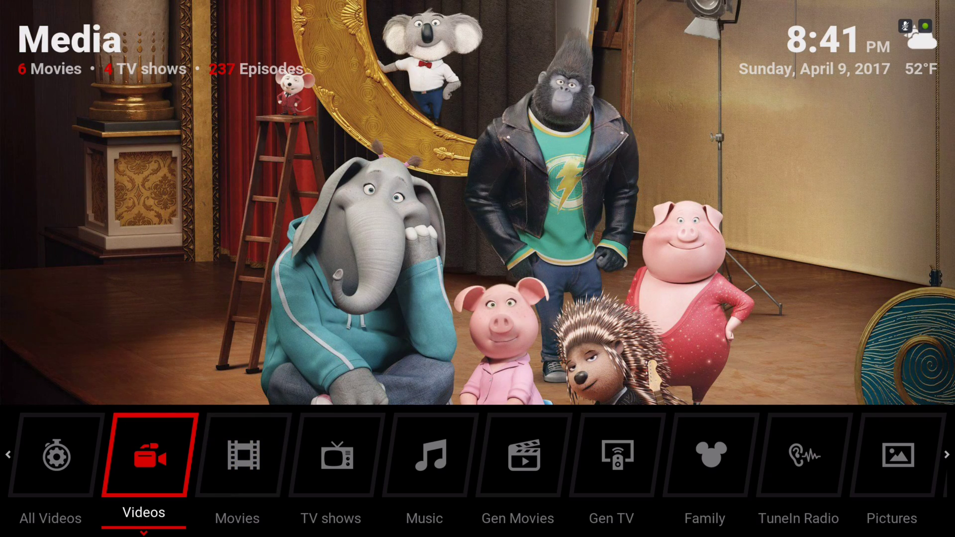
{"action": "key", "text": "Right"}
{"action": "key", "text": "Right"}
{"action": "key", "text": "Right"}
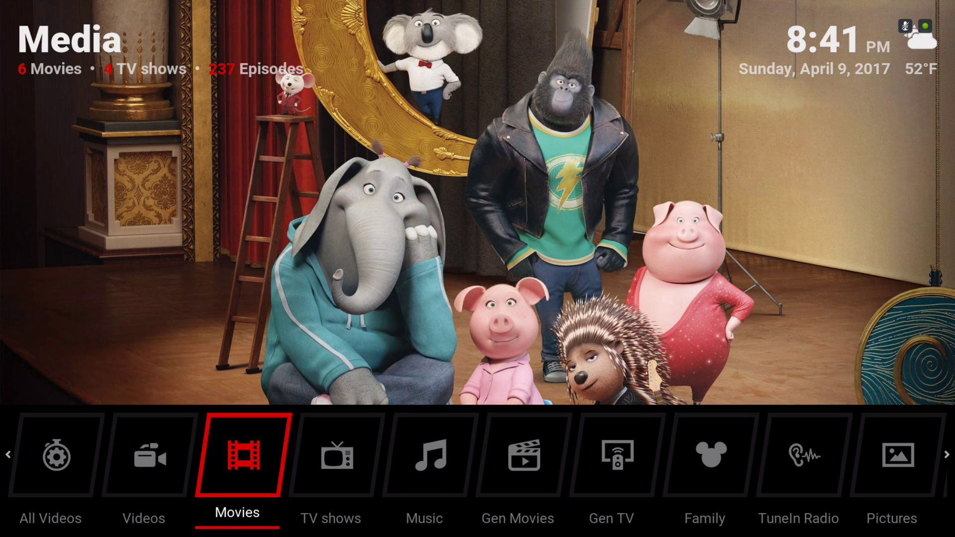
{"action": "key", "text": "Right"}
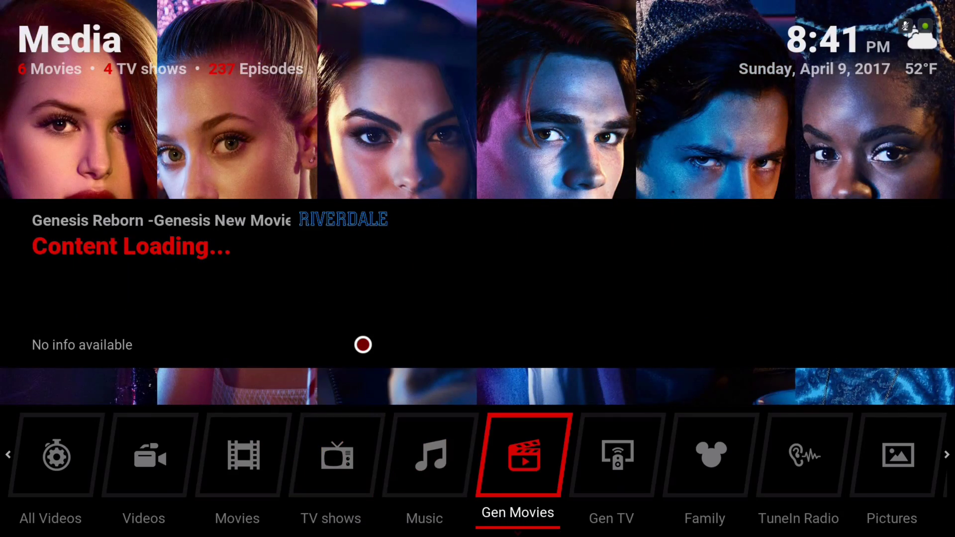
{"action": "key", "text": "Left"}
{"action": "key", "text": "Left"}
{"action": "key", "text": "Left"}
{"action": "key", "text": "Down"}
{"action": "key", "text": "Right"}
{"action": "key", "text": "Right"}
{"action": "key", "text": "Right"}
{"action": "key", "text": "Right"}
{"action": "key", "text": "Right"}
{"action": "key", "text": "Right"}
{"action": "key", "text": "Right"}
{"action": "key", "text": "Right"}
{"action": "key", "text": "Right"}
{"action": "key", "text": "Right"}
{"action": "key", "text": "Right"}
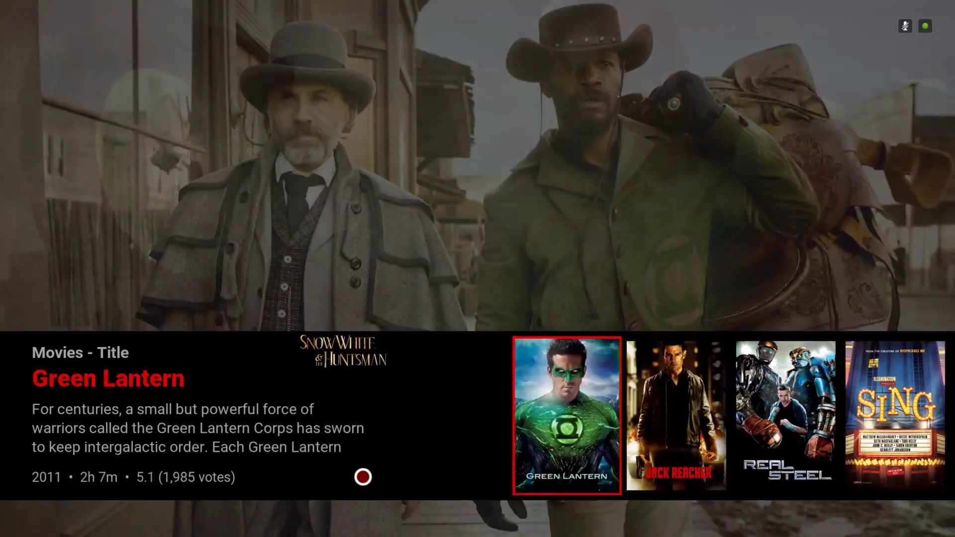
{"action": "key", "text": "Right"}
{"action": "key", "text": "Right"}
{"action": "key", "text": "Right"}
{"action": "key", "text": "Right"}
{"action": "key", "text": "Right"}
{"action": "key", "text": "Right"}
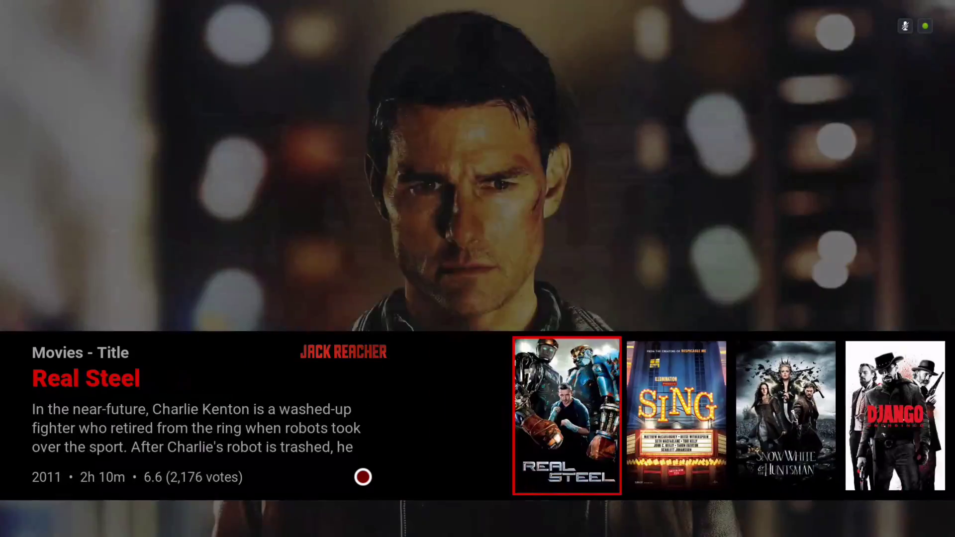
{"action": "key", "text": "Up"}
{"action": "key", "text": "Left"}
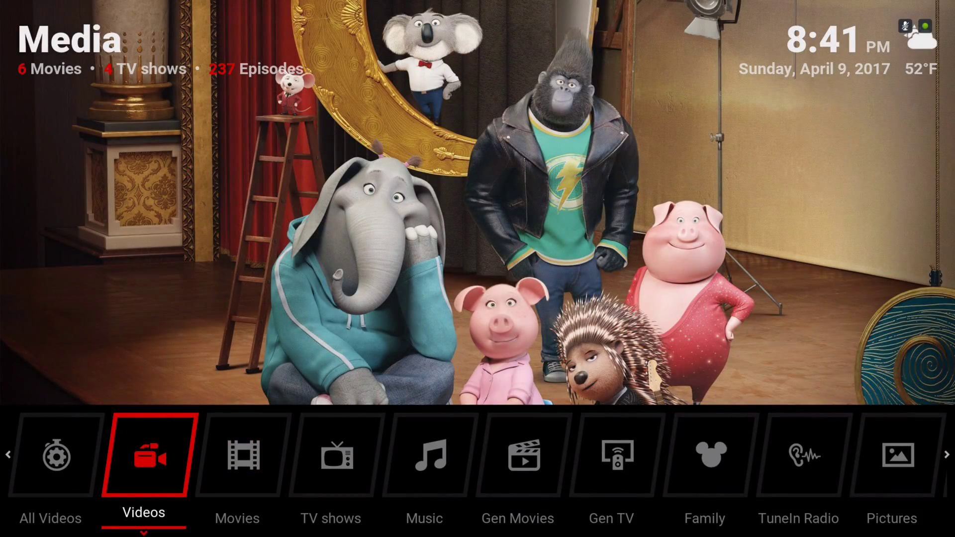
{"action": "key", "text": "Right"}
{"action": "key", "text": "Right"}
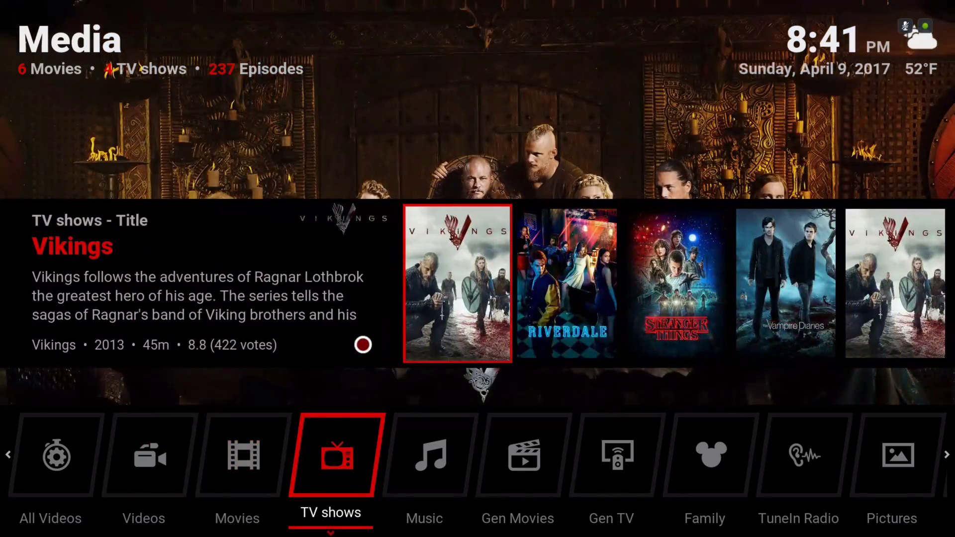
{"action": "key", "text": "Down"}
{"action": "key", "text": "Right"}
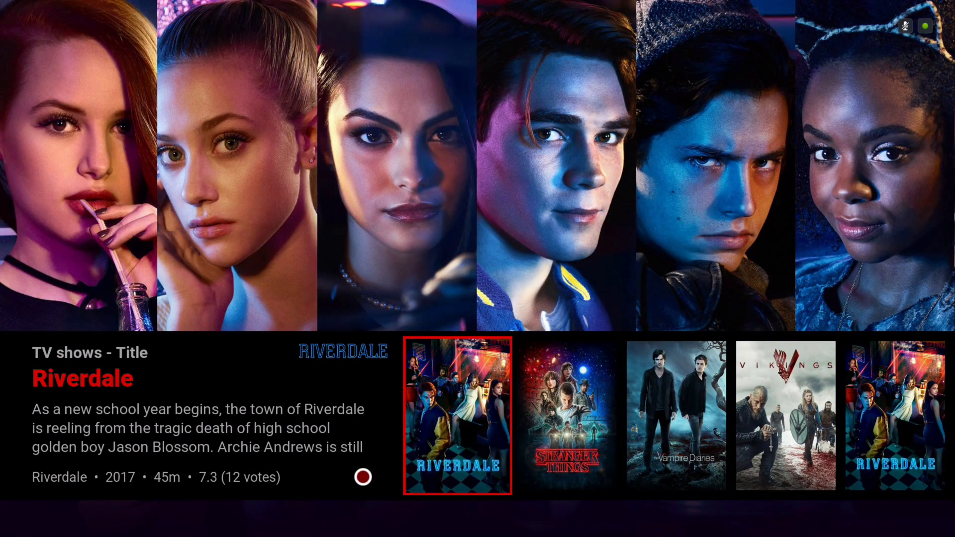
{"action": "key", "text": "Down"}
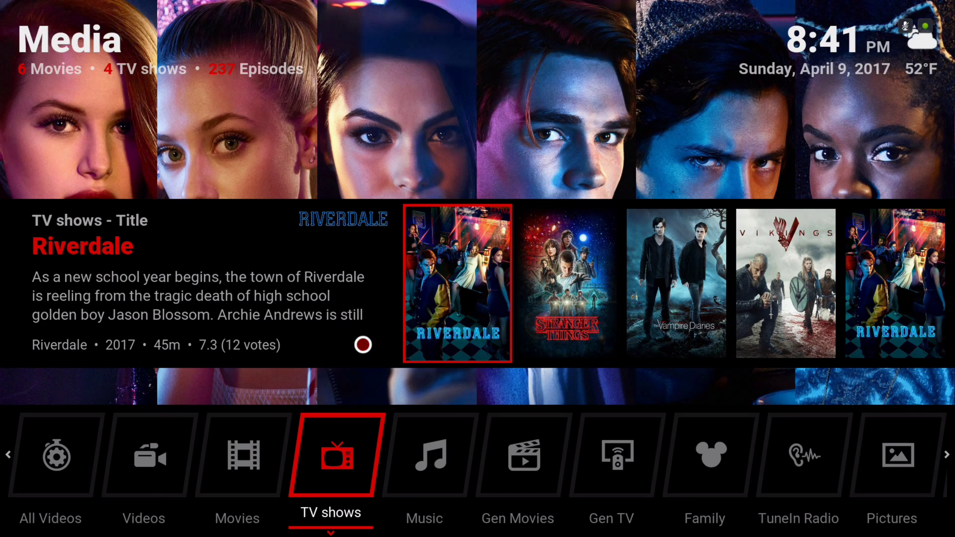
{"action": "key", "text": "Left"}
{"action": "key", "text": "Right"}
{"action": "key", "text": "Right"}
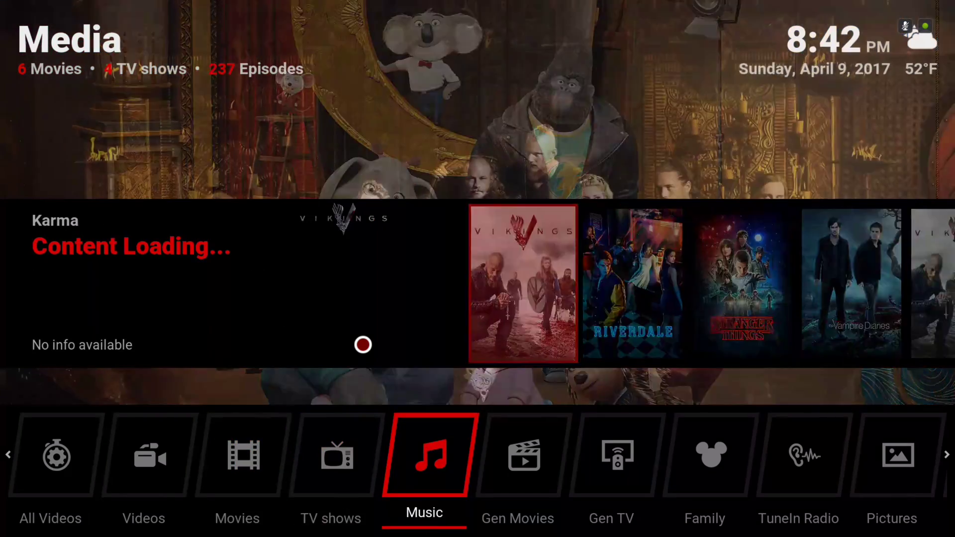
{"action": "key", "text": "Right"}
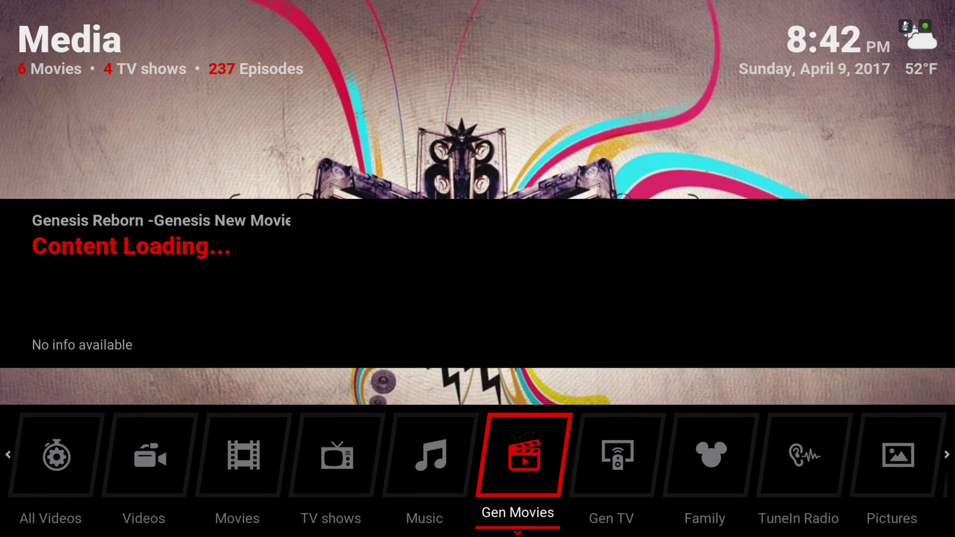
{"action": "key", "text": "Right"}
{"action": "key", "text": "Right"}
{"action": "key", "text": "Right"}
{"action": "key", "text": "Right"}
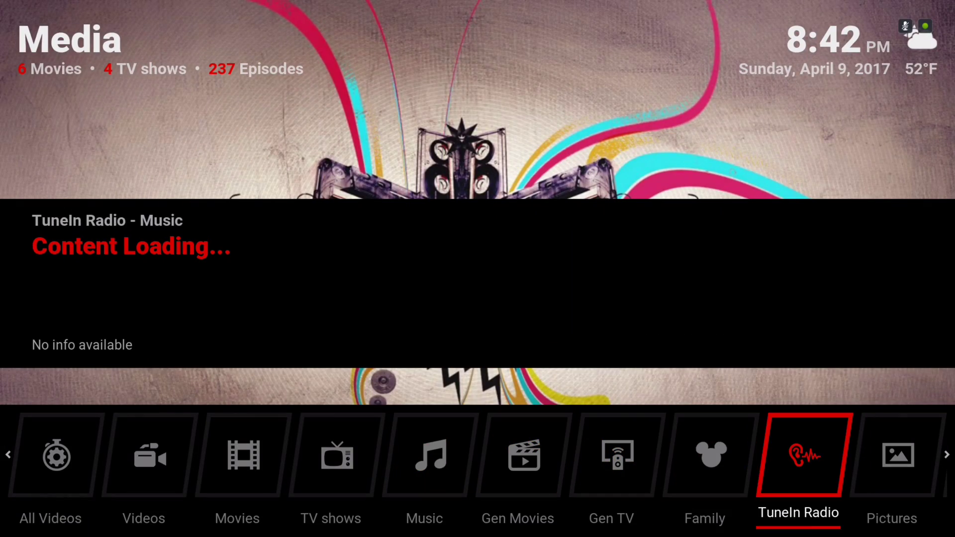
{"action": "key", "text": "Left"}
{"action": "key", "text": "Left"}
{"action": "key", "text": "Left"}
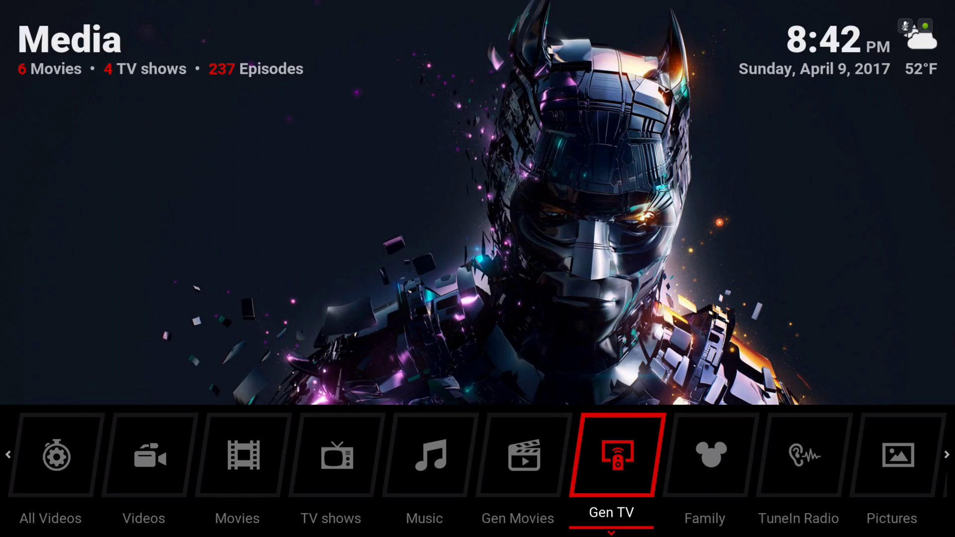
{"action": "key", "text": "Left"}
{"action": "key", "text": "Right"}
{"action": "key", "text": "Right"}
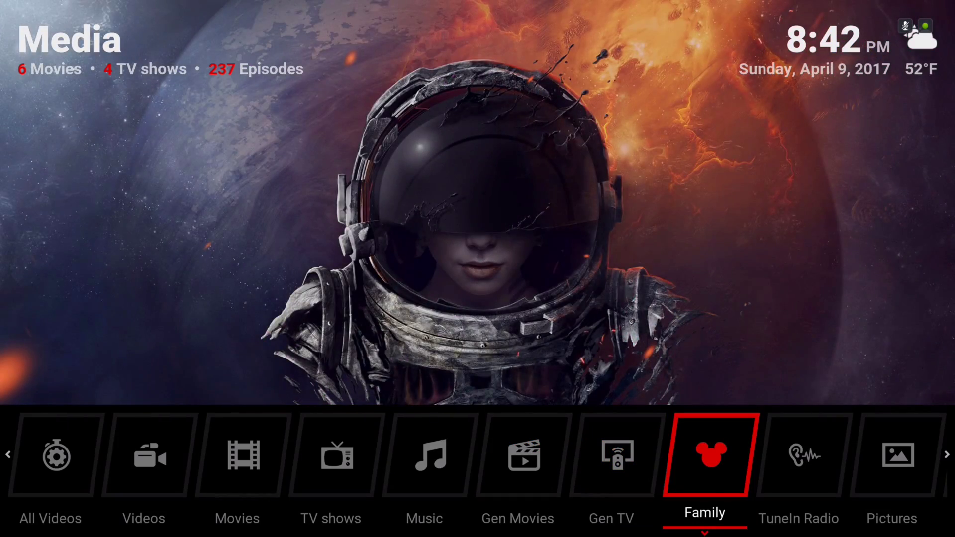
{"action": "key", "text": "Left"}
{"action": "key", "text": "Right"}
{"action": "key", "text": "Right"}
{"action": "key", "text": "Right"}
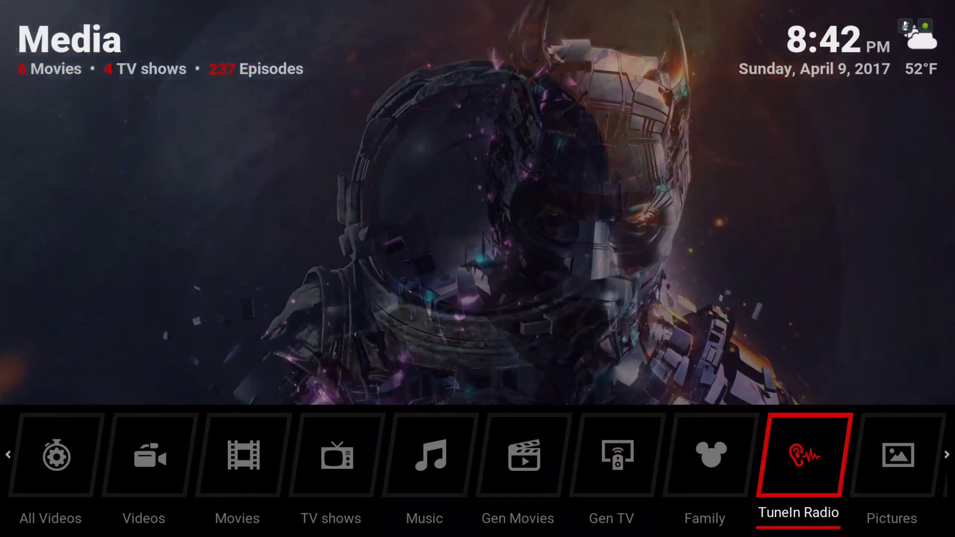
{"action": "key", "text": "Left"}
{"action": "key", "text": "Right"}
{"action": "key", "text": "Right"}
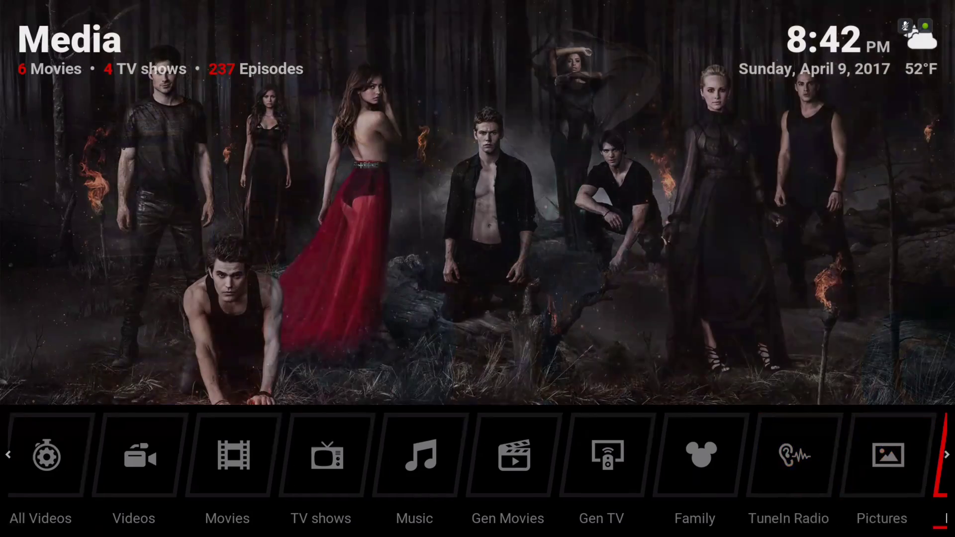
- Launch Steven Wizard from Programs > Program add-ons to list its Kodi 18, Kodi 17 and FRESH START builds
{"action": "key", "text": "Return"}
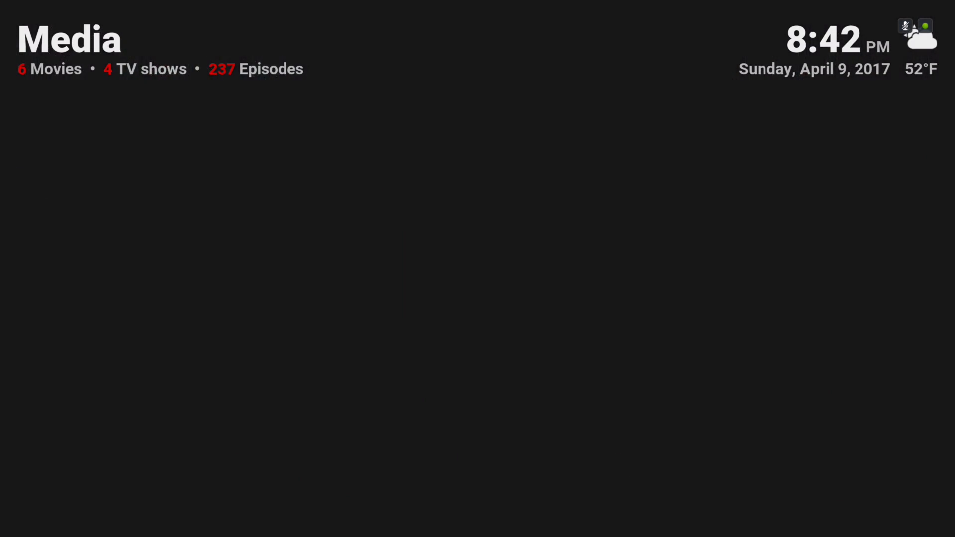
{"action": "key", "text": "Down"}
{"action": "key", "text": "Return"}
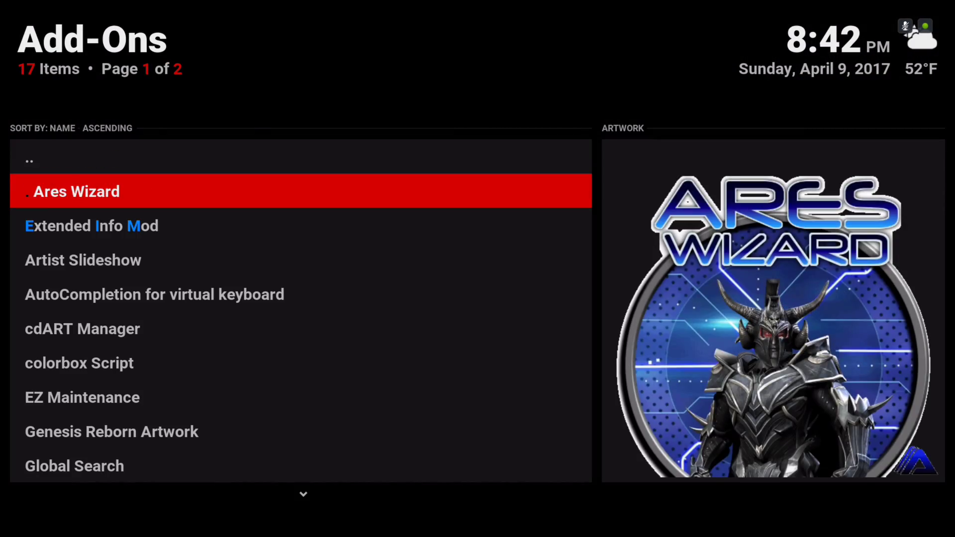
{"action": "key", "text": "Down"}
{"action": "key", "text": "Down"}
{"action": "key", "text": "Down"}
{"action": "key", "text": "Down"}
{"action": "key", "text": "Down"}
{"action": "key", "text": "Down"}
{"action": "key", "text": "Down"}
{"action": "key", "text": "Down"}
{"action": "key", "text": "Down"}
{"action": "key", "text": "Down"}
{"action": "key", "text": "Down"}
{"action": "key", "text": "Down"}
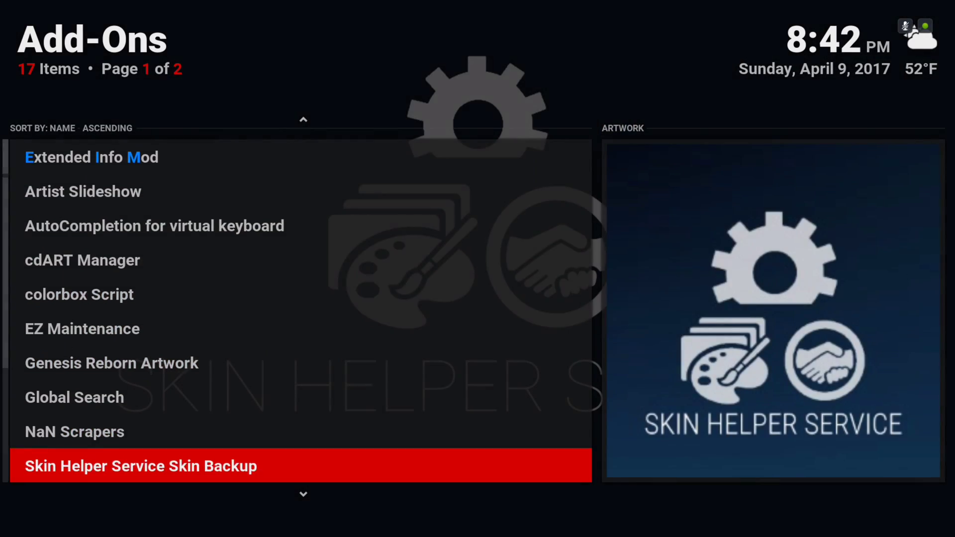
{"action": "key", "text": "Down"}
{"action": "key", "text": "Up"}
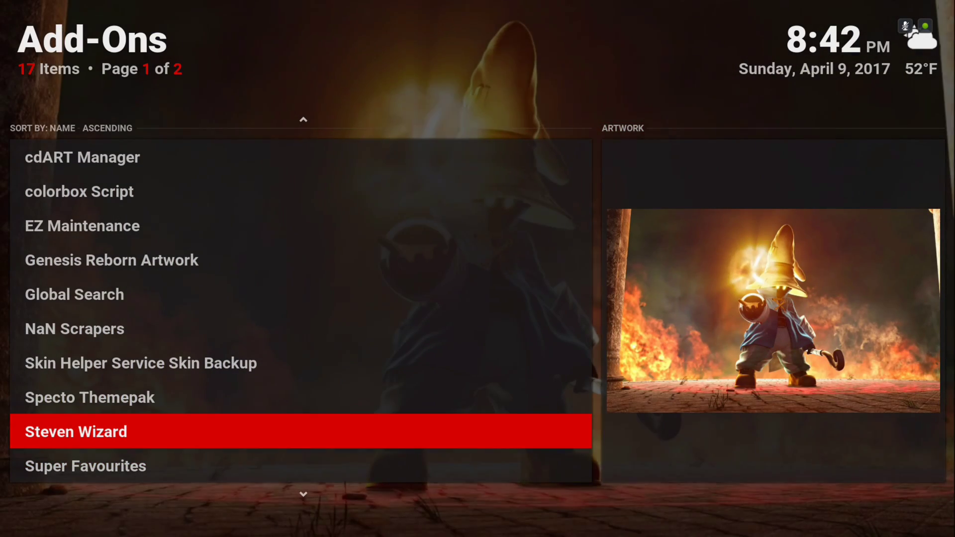
{"action": "key", "text": "Return"}
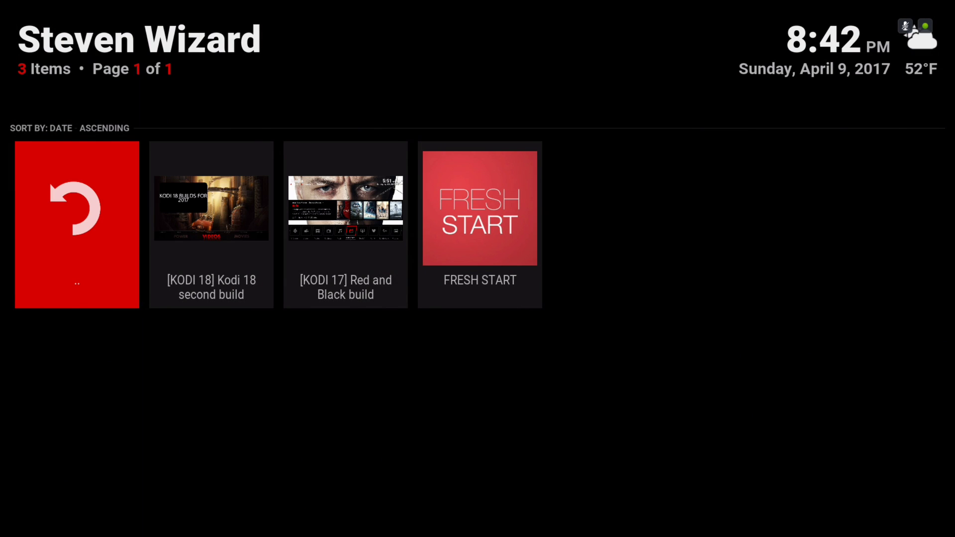
{"action": "key", "text": "Right"}
{"action": "key", "text": "Right"}
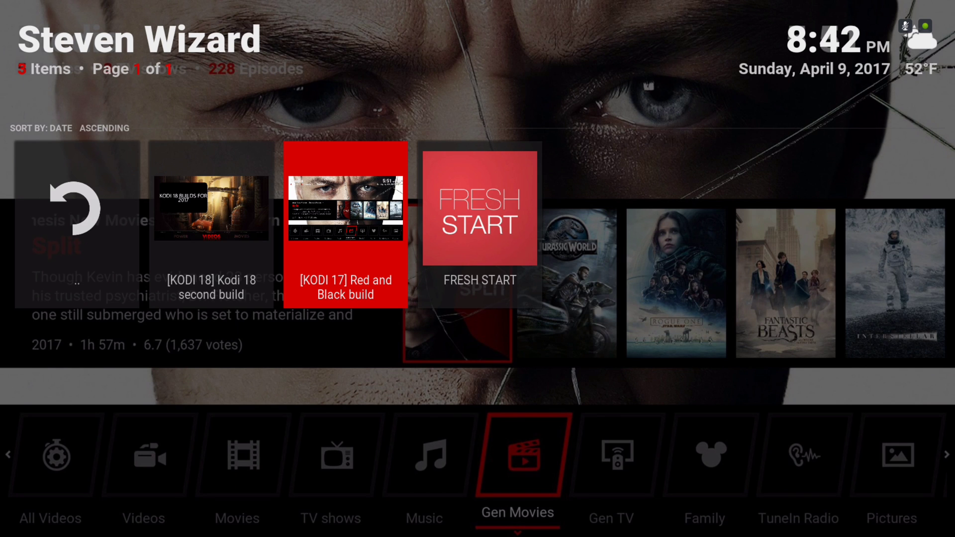
- Leave Steven Wizard via '..', back out through Programs to home, and highlight Pictures
{"action": "key", "text": "Left"}
{"action": "key", "text": "Left"}
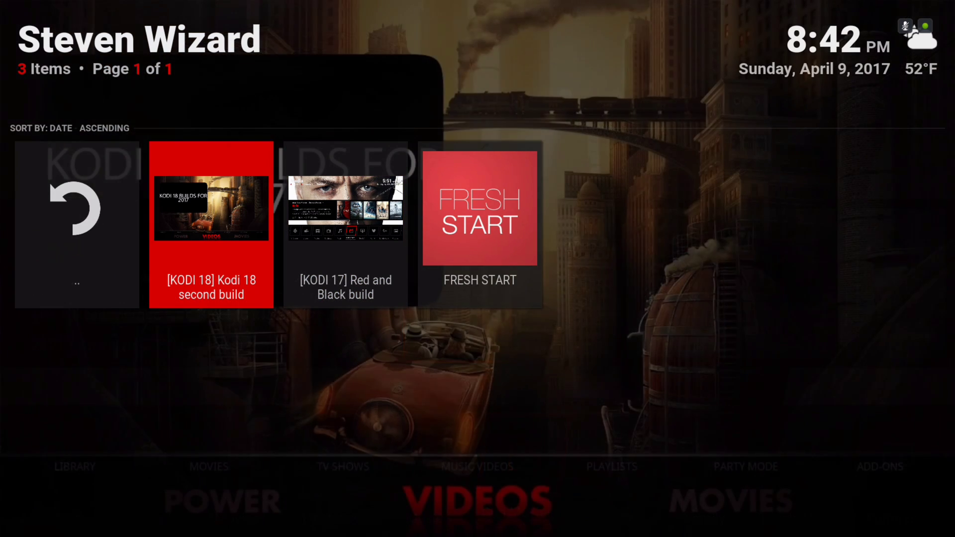
{"action": "key", "text": "Return"}
{"action": "key", "text": "BackSpace"}
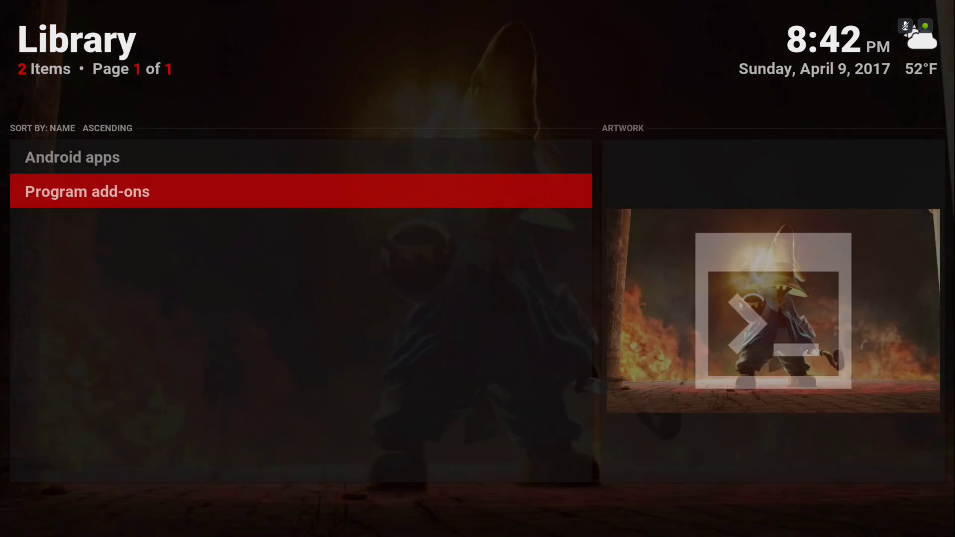
{"action": "key", "text": "BackSpace"}
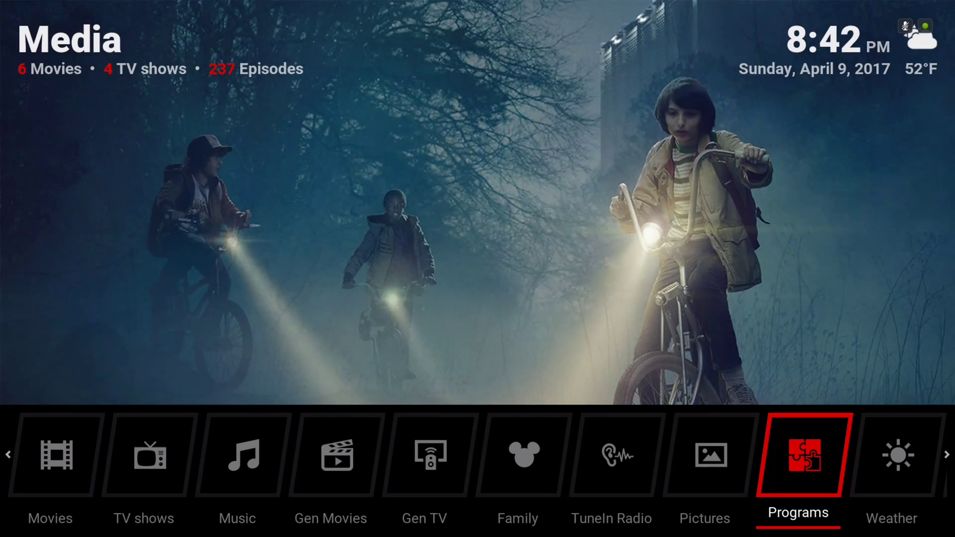
{"action": "key", "text": "Left"}
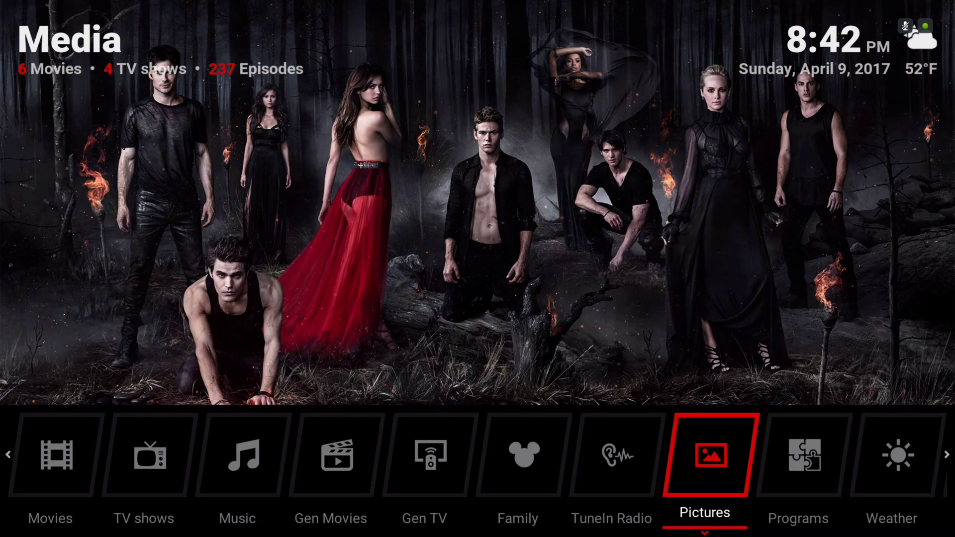